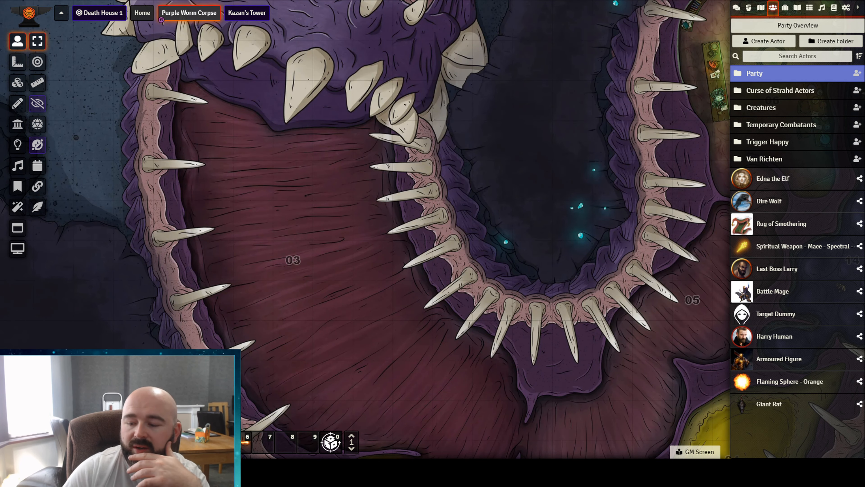
# - Create a Player Character actor named "Matt Mercercon" without assigning it to a folder
pyautogui.moveTo(368, 278); pyautogui.dragTo(361, 258)
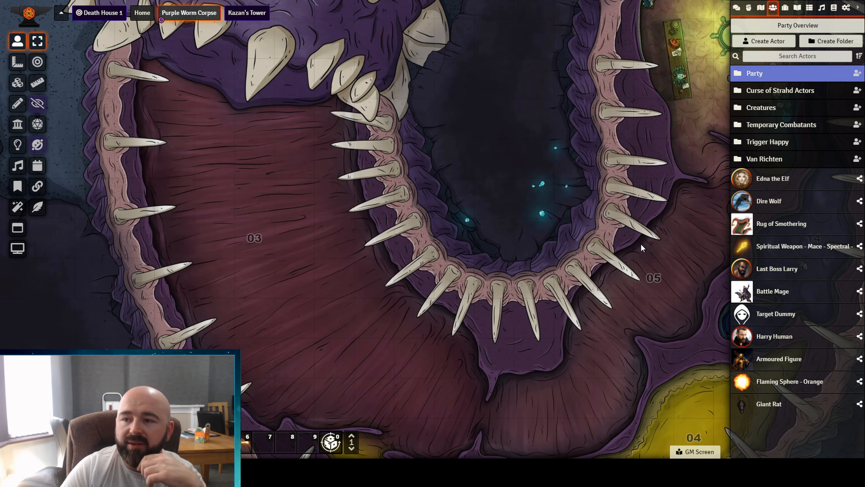
pyautogui.moveTo(433, 229); pyautogui.dragTo(483, 205)
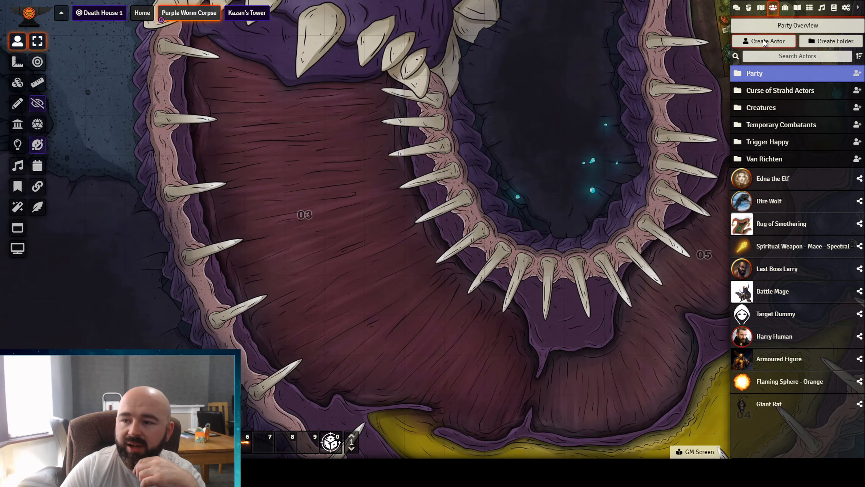
pyautogui.click(776, 43)
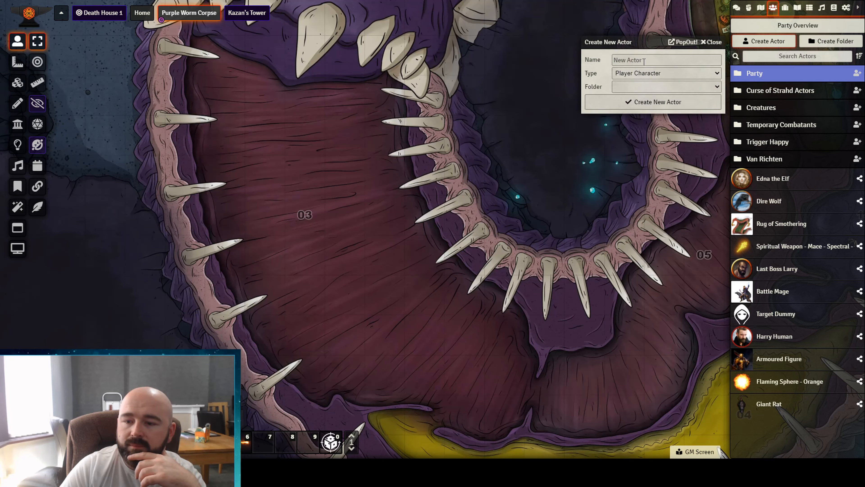
pyautogui.click(652, 59)
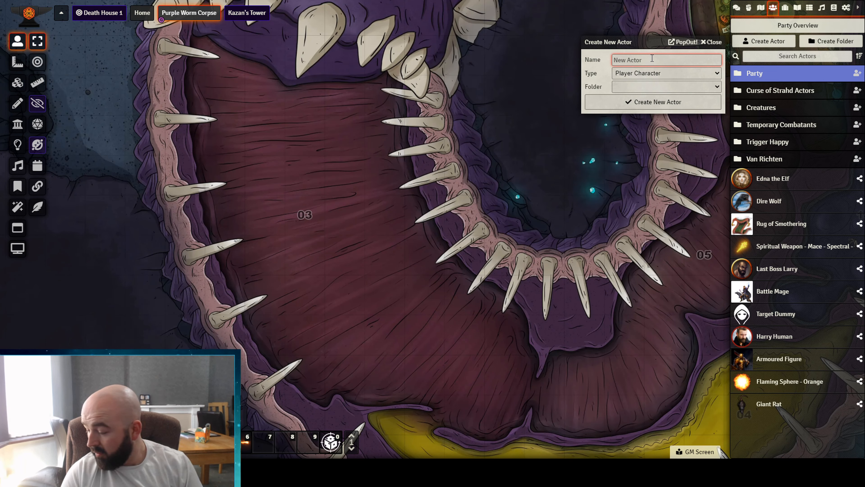
pyautogui.write('Bob')
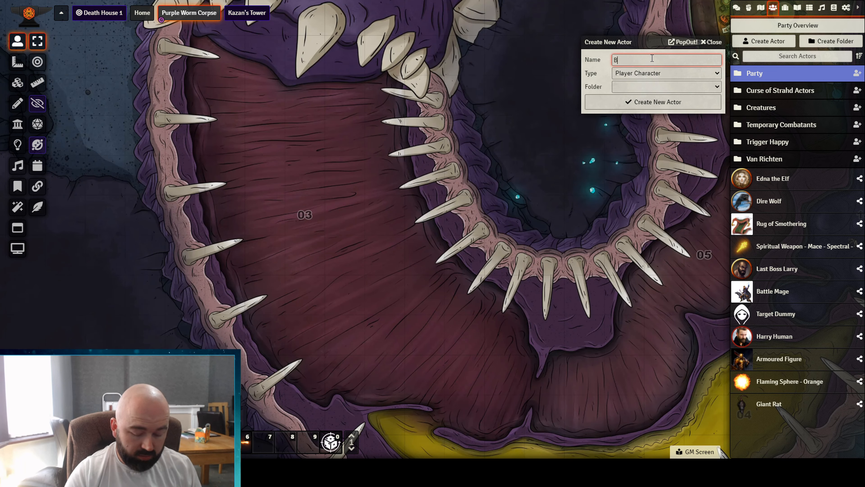
pyautogui.press('BackSpace')
pyautogui.press('BackSpace')
pyautogui.press('BackSpace')
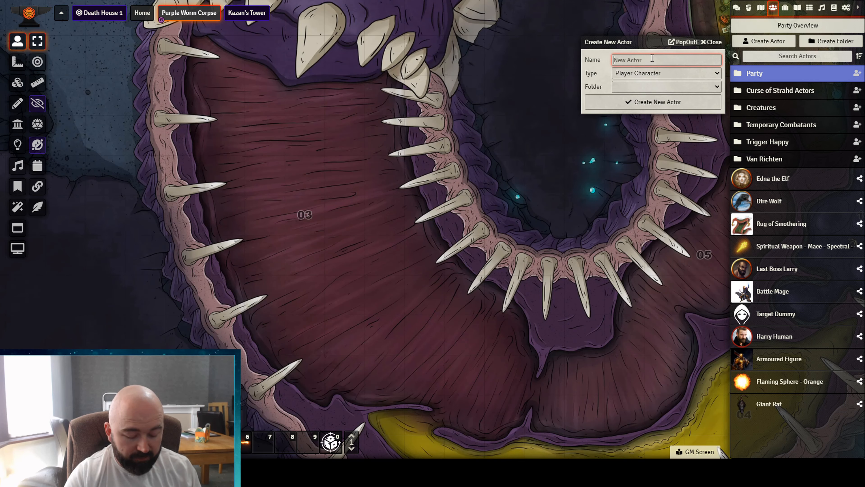
pyautogui.write('Matt Mercercon')
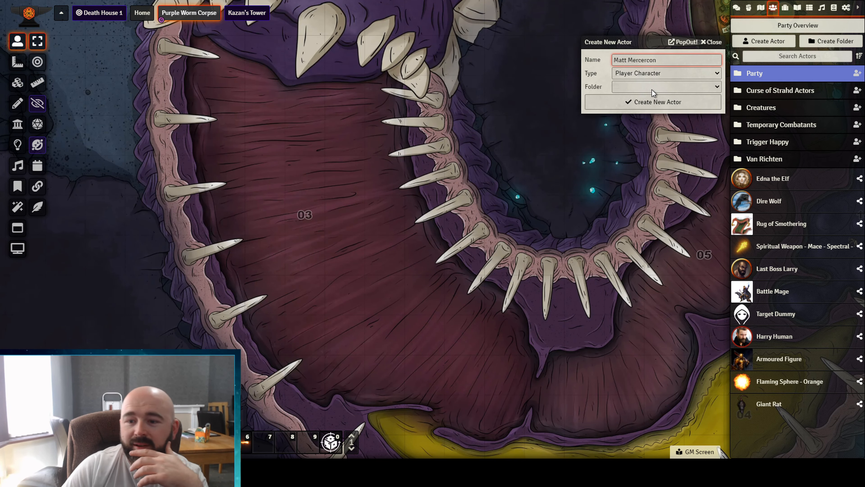
pyautogui.click(649, 100)
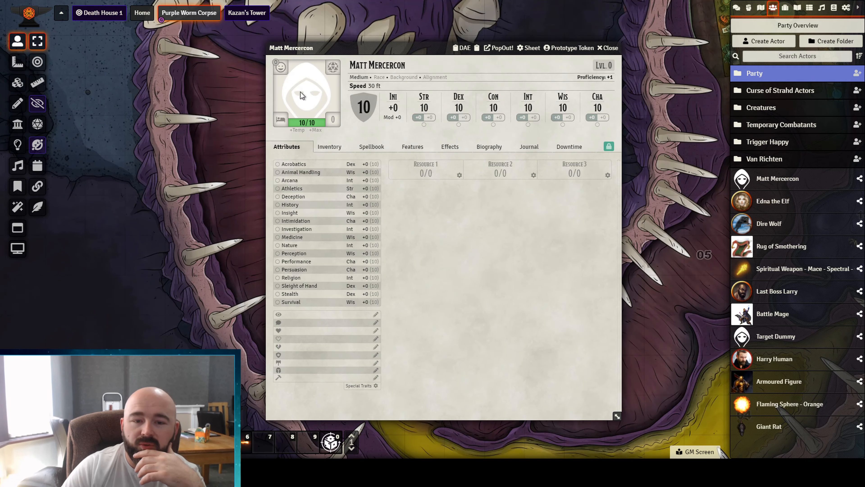
# - Set the character's portrait to the green-skinned half-orc face from the Images/Characters folder
pyautogui.click(306, 84)
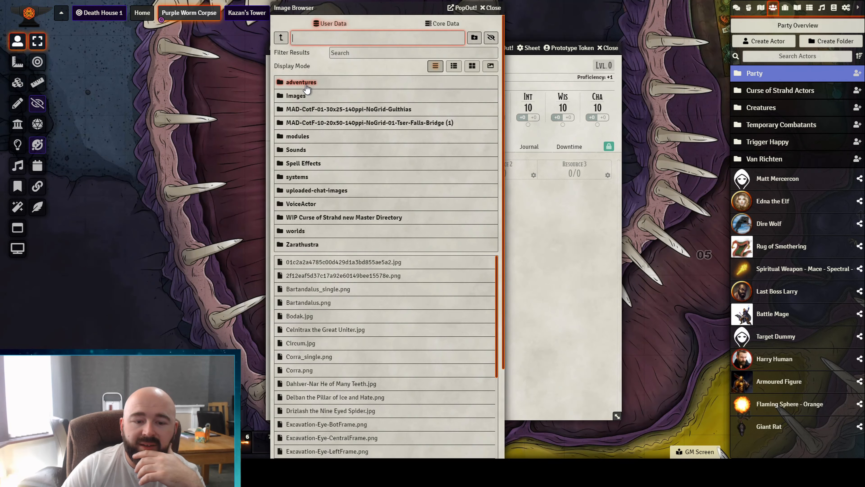
pyautogui.click(300, 96)
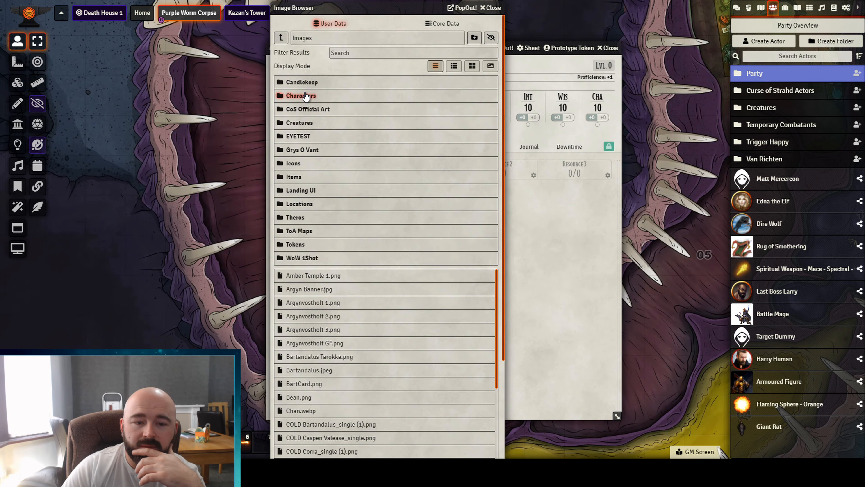
pyautogui.click(479, 65)
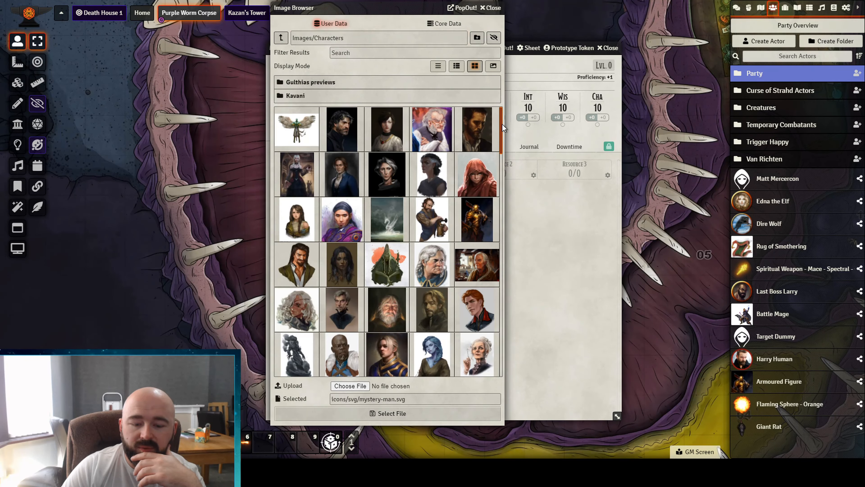
pyautogui.moveTo(501, 127); pyautogui.dragTo(497, 188)
pyautogui.click(298, 204)
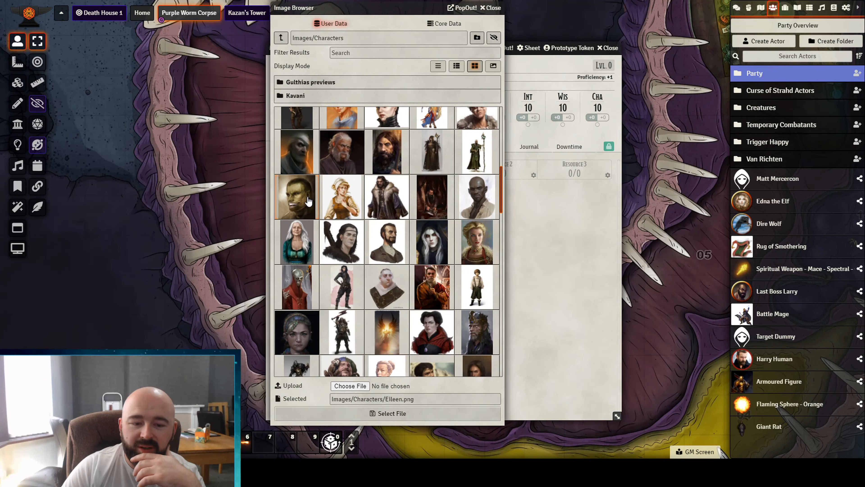
pyautogui.click(403, 414)
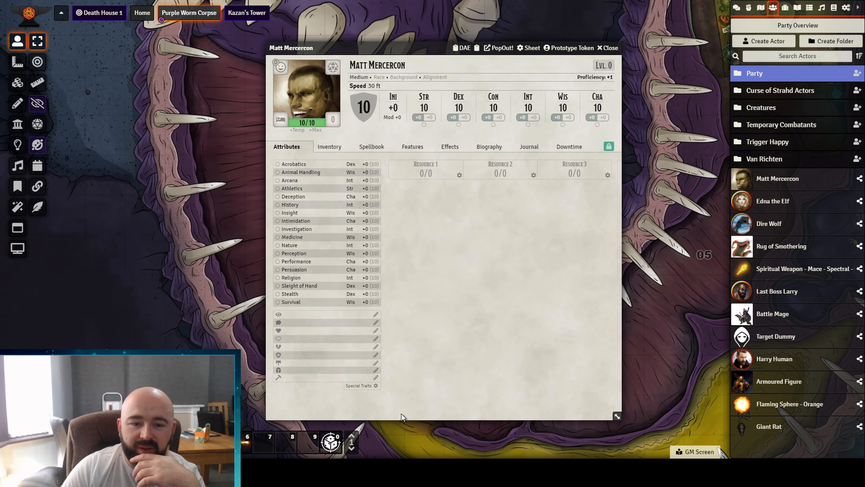
# - Search the world's items for "Sword" and add the Greatsword +2 to the new character's inventory
pyautogui.moveTo(390, 50); pyautogui.dragTo(335, 53)
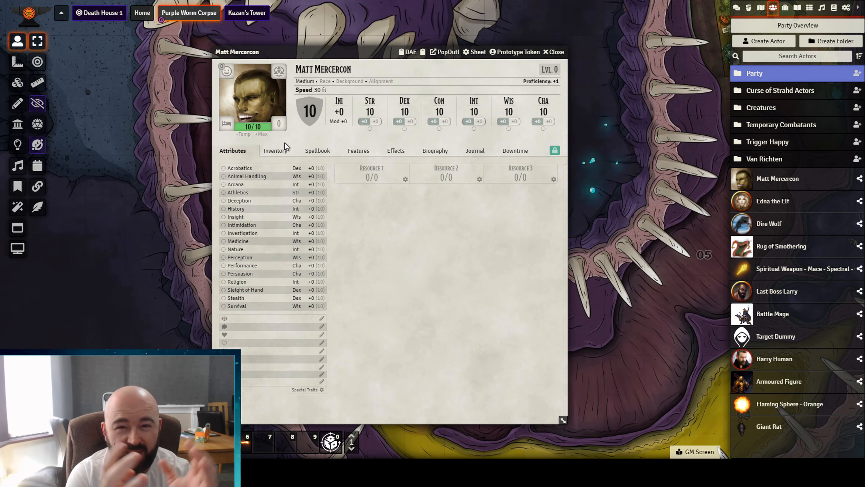
pyautogui.click(278, 152)
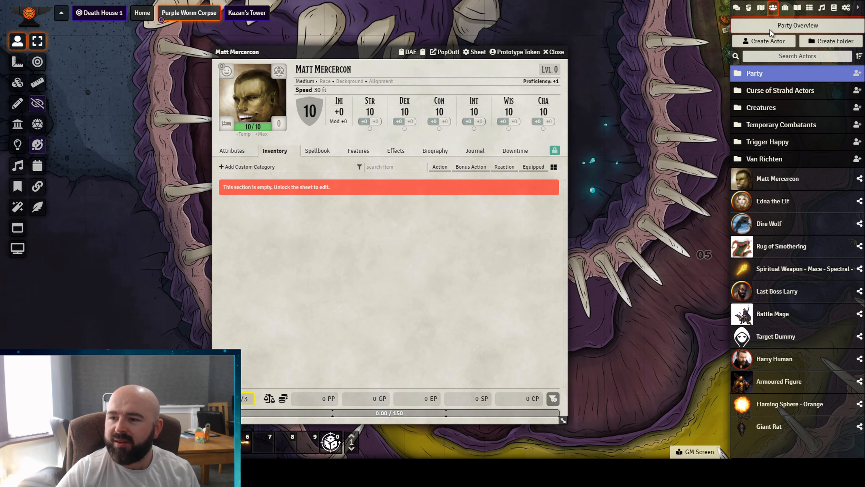
pyautogui.click(786, 10)
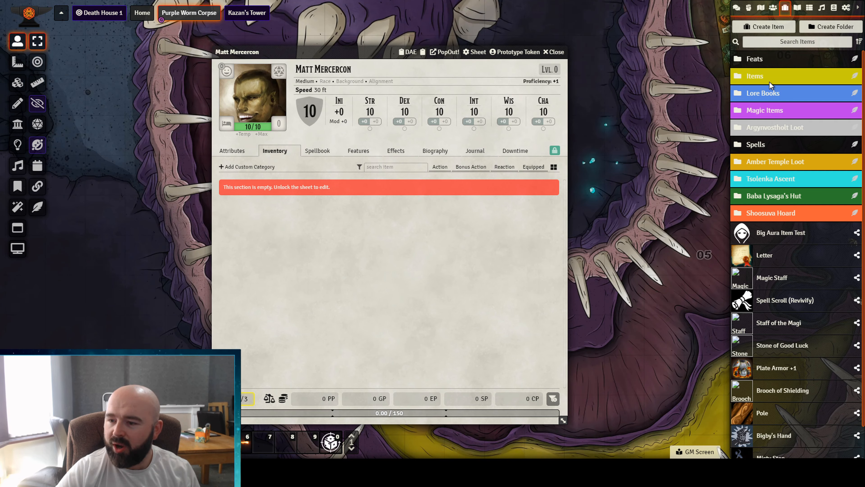
pyautogui.click(773, 76)
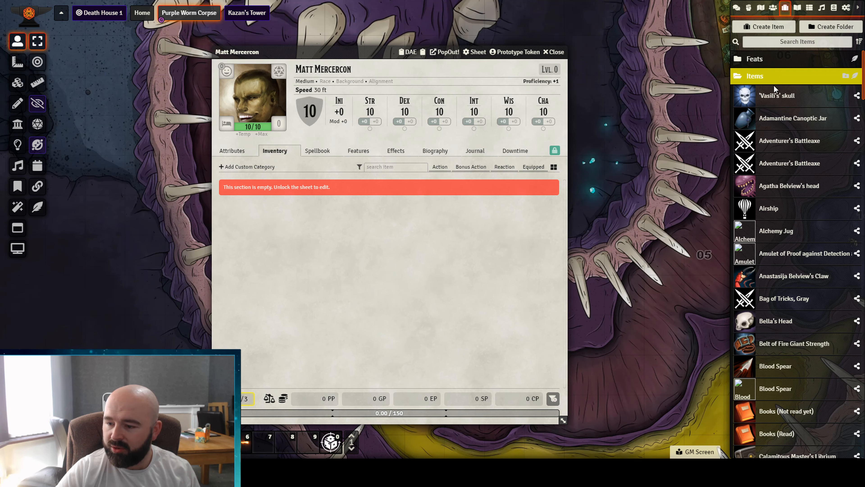
pyautogui.click(778, 44)
pyautogui.write('Swo')
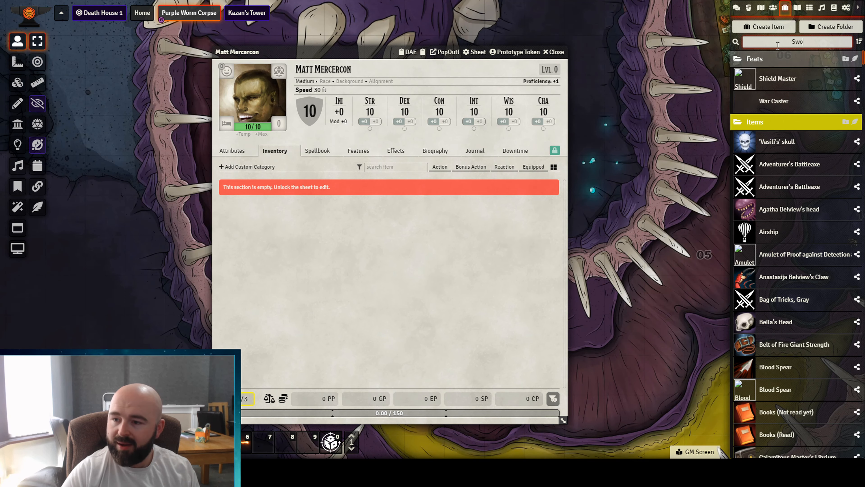
pyautogui.write('rd')
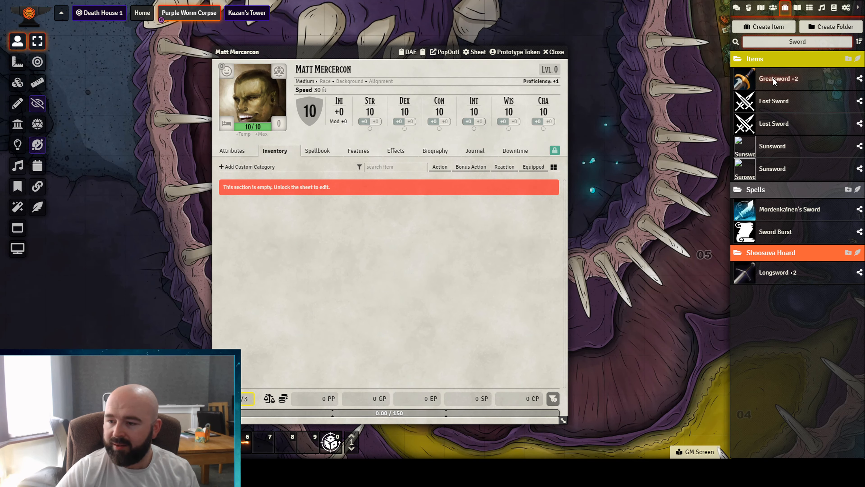
pyautogui.moveTo(773, 80); pyautogui.dragTo(348, 258)
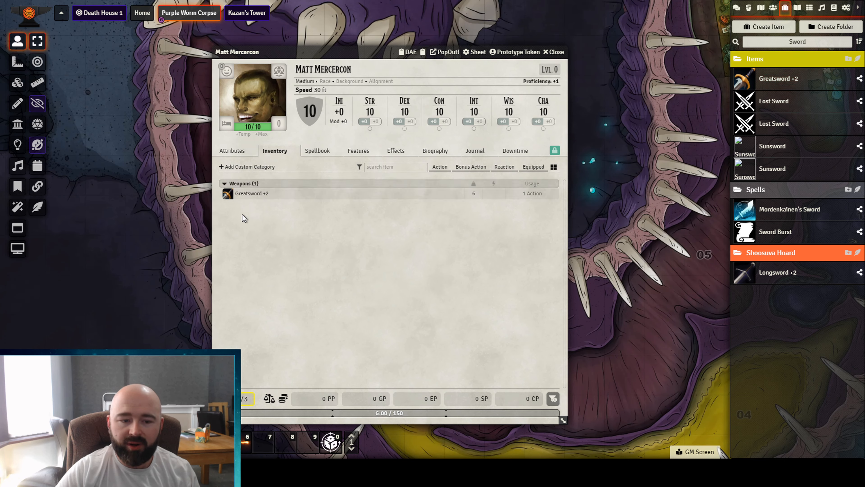
# - Try to add a passive effect to the Greatsword +2 in the character's inventory, and close the item sheet
pyautogui.rightClick(252, 193)
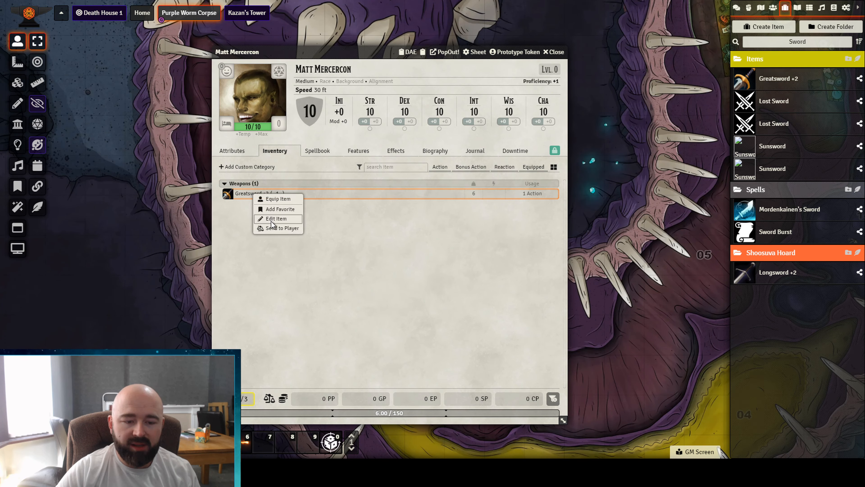
pyautogui.click(271, 218)
pyautogui.click(437, 191)
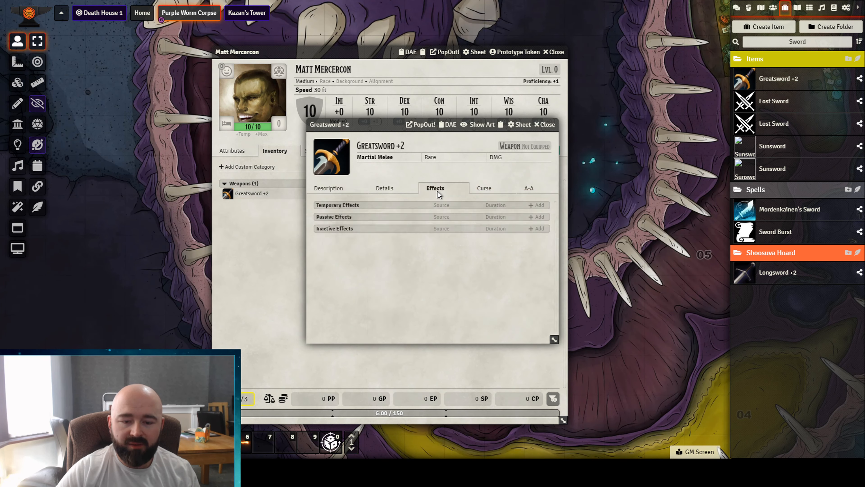
pyautogui.click(536, 217)
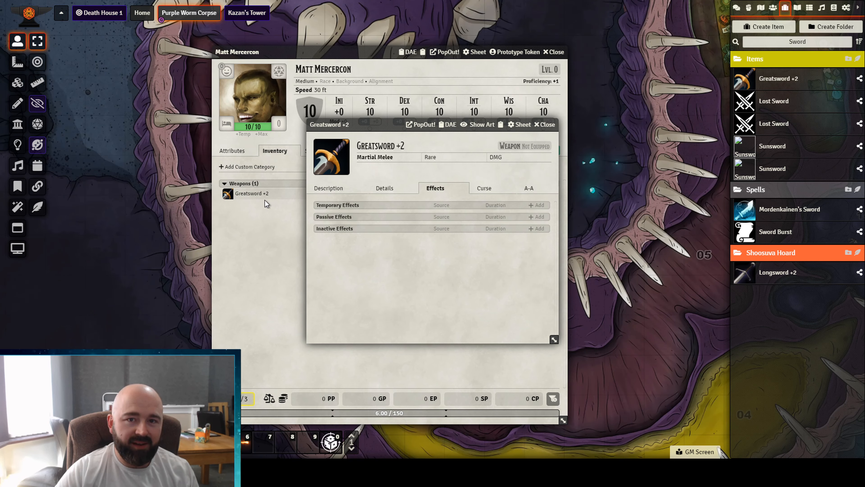
pyautogui.click(545, 125)
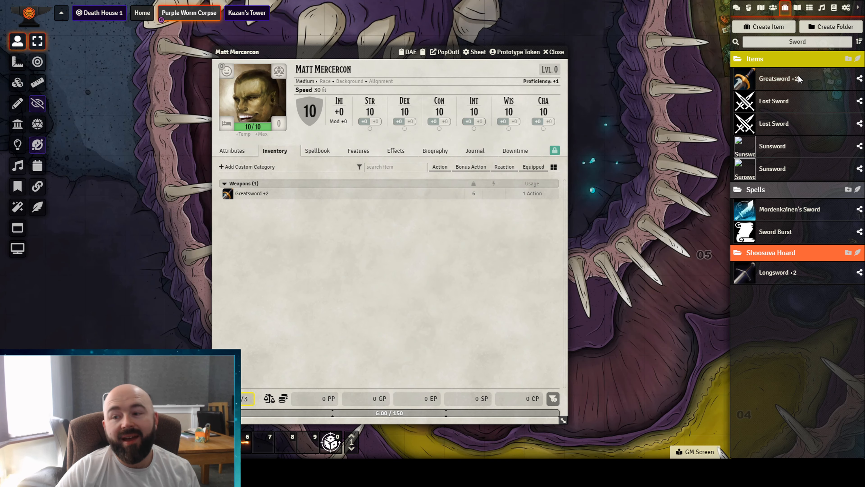
# - Examine the effects of the original Greatsword +2 in the world's item list and close its sheet
pyautogui.rightClick(780, 86)
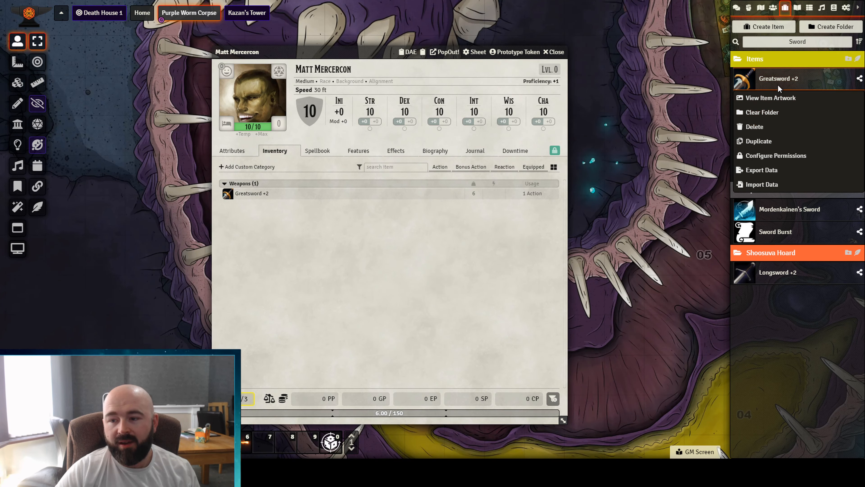
pyautogui.click(780, 87)
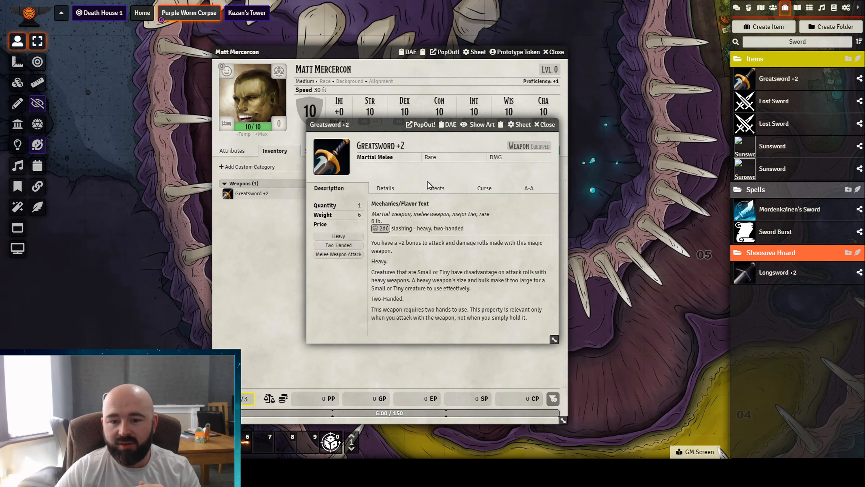
pyautogui.click(433, 188)
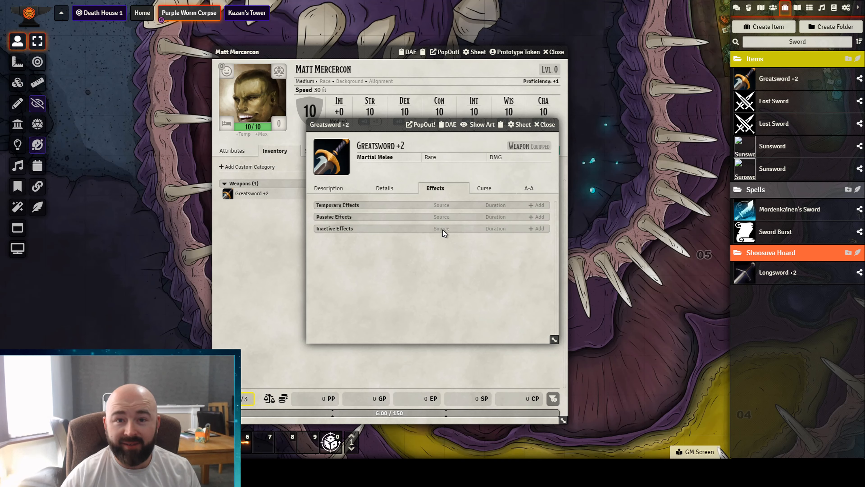
pyautogui.click(551, 124)
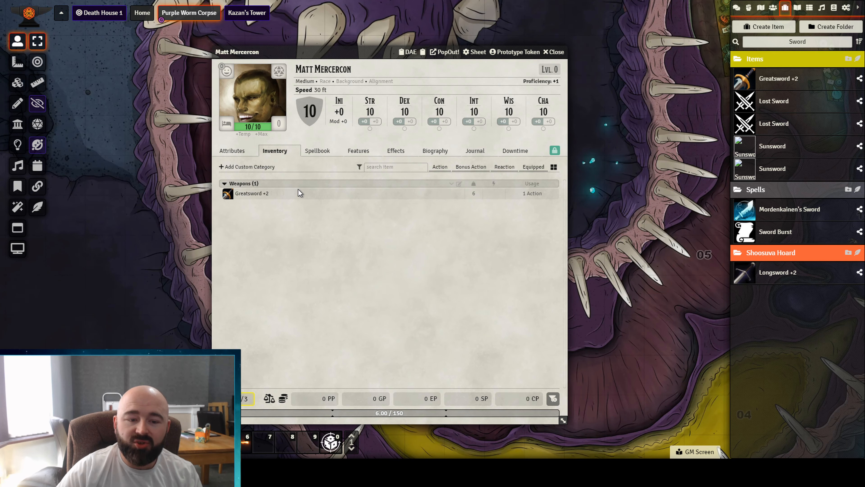
# - Unlock the character sheet, delete the Greatsword +2 from the inventory, and lock the sheet again
pyautogui.rightClick(290, 195)
pyautogui.click(427, 234)
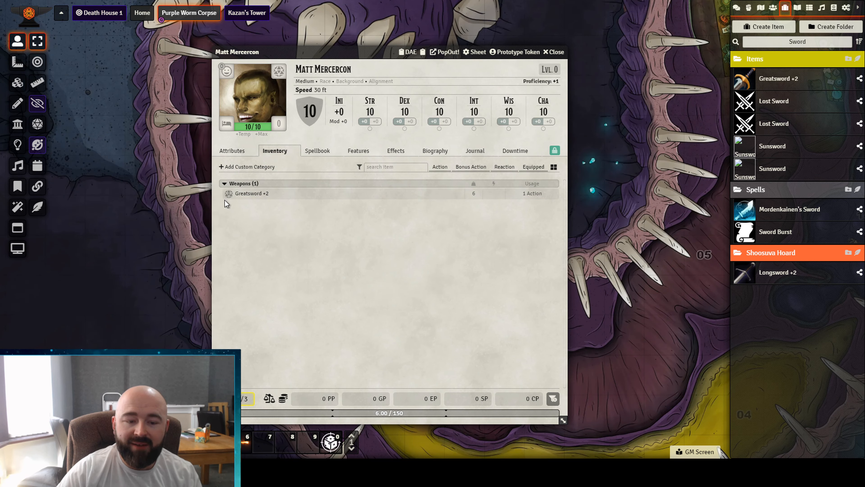
pyautogui.rightClick(242, 197)
pyautogui.click(555, 150)
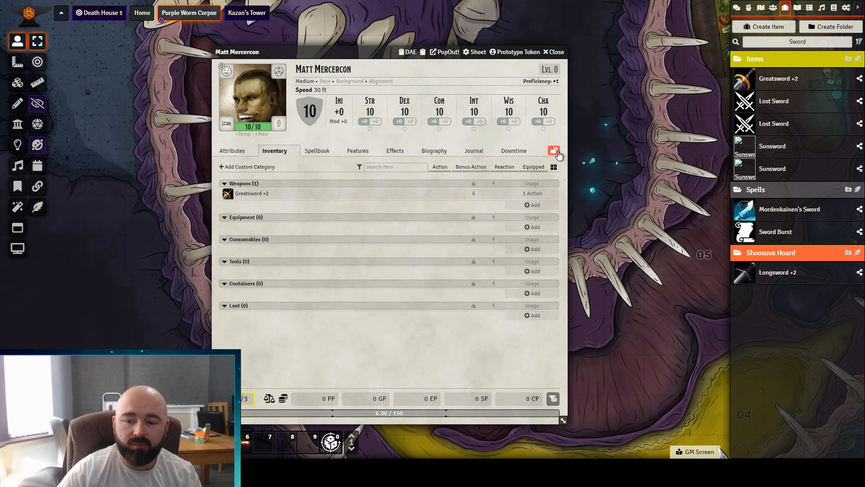
pyautogui.rightClick(255, 197)
pyautogui.click(276, 240)
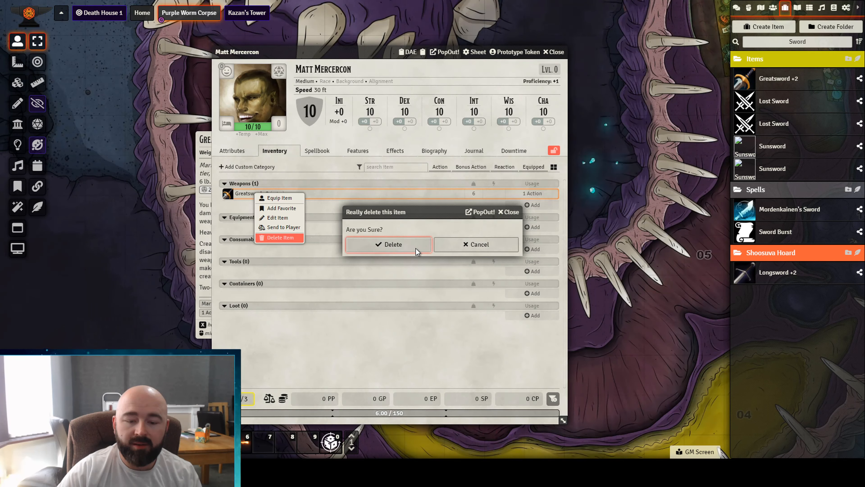
pyautogui.click(398, 242)
pyautogui.click(554, 150)
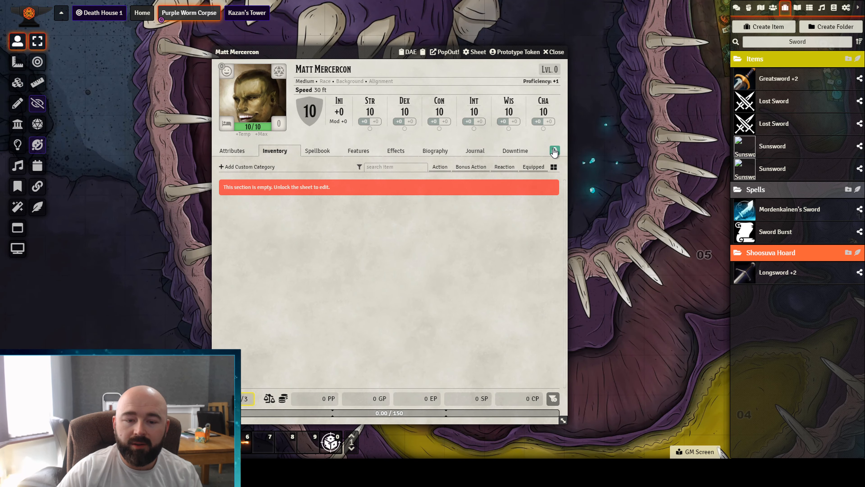
# - Show the character's effects with the sheet unlocked for editing, and move the sheet clear of the webcam area
pyautogui.click(398, 151)
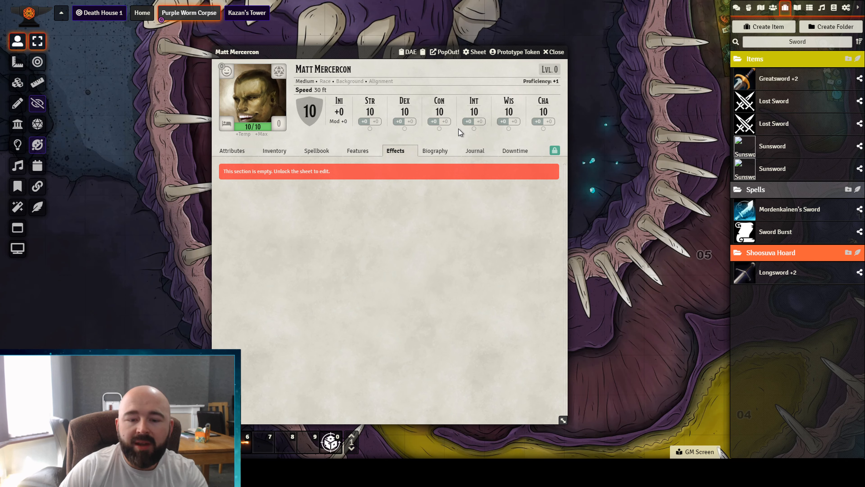
pyautogui.click(554, 151)
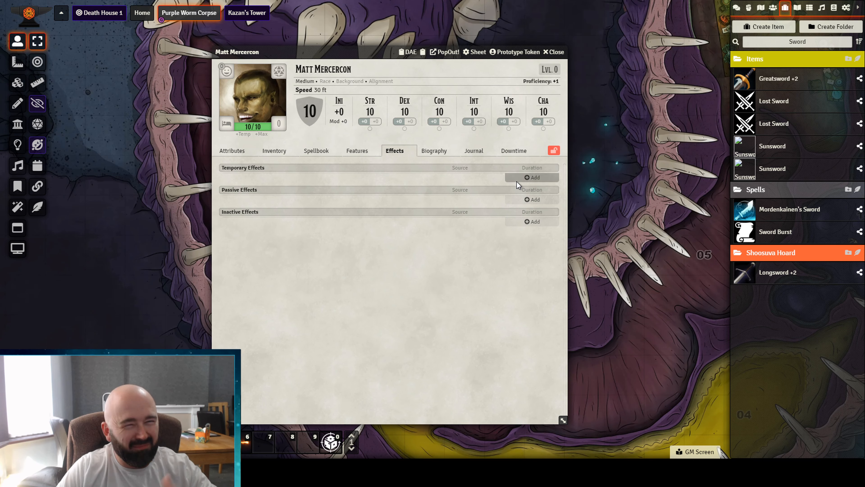
pyautogui.moveTo(334, 52); pyautogui.dragTo(394, 39)
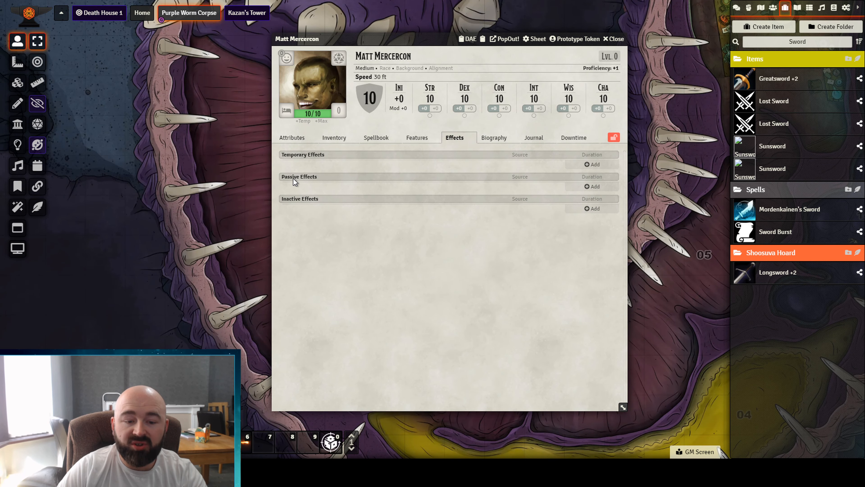
# - Add a new passive effect to the character and open its configuration for editing
pyautogui.moveTo(375, 39); pyautogui.dragTo(276, 47)
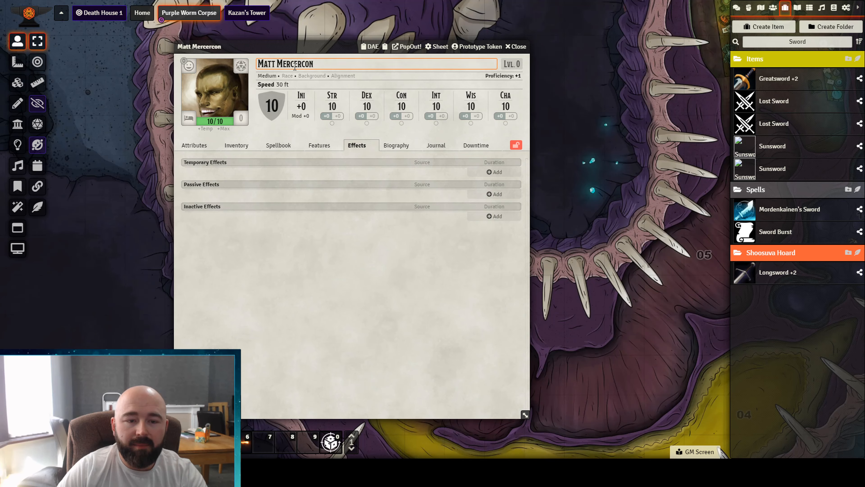
pyautogui.click(302, 62)
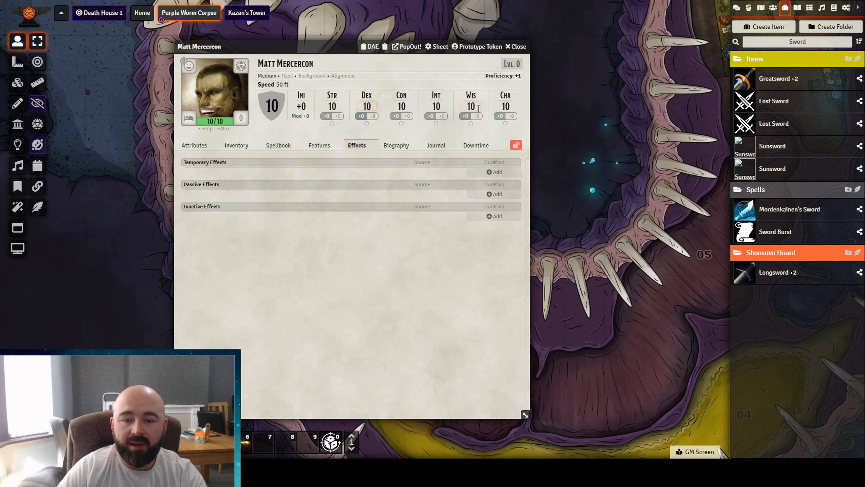
pyautogui.click(488, 194)
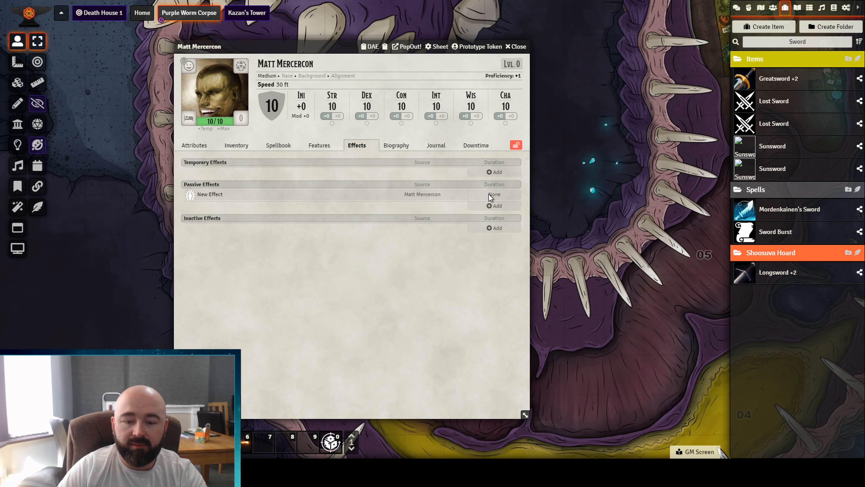
pyautogui.rightClick(217, 196)
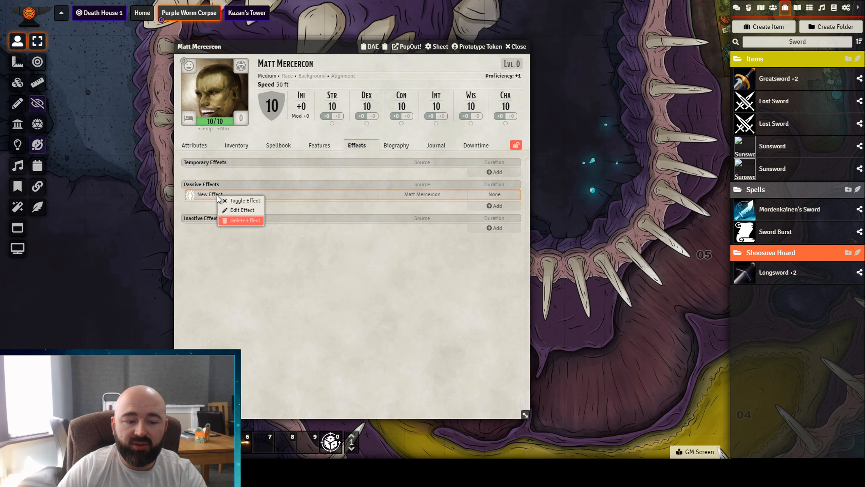
pyautogui.click(242, 209)
pyautogui.moveTo(309, 163); pyautogui.dragTo(327, 196)
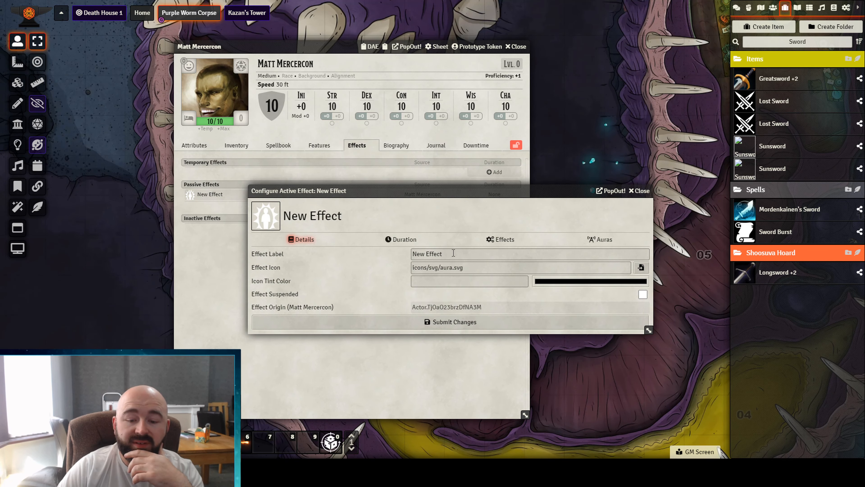
pyautogui.moveTo(454, 253); pyautogui.dragTo(356, 253)
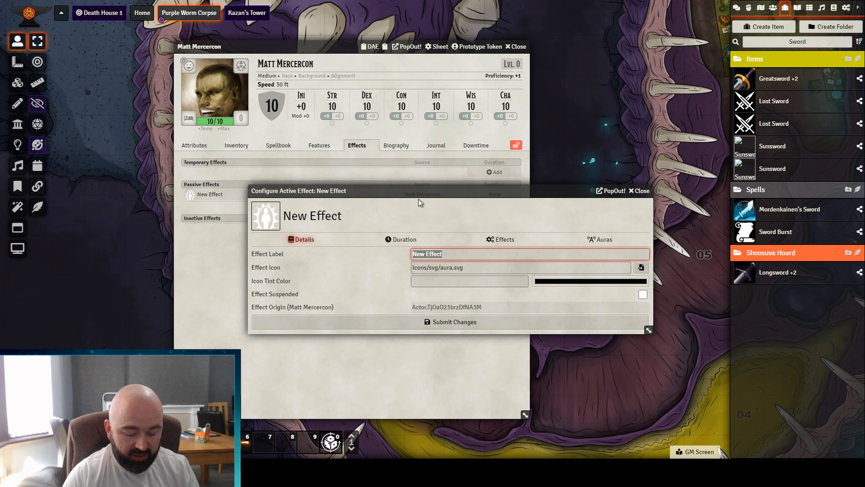
pyautogui.write('STR +2 R')
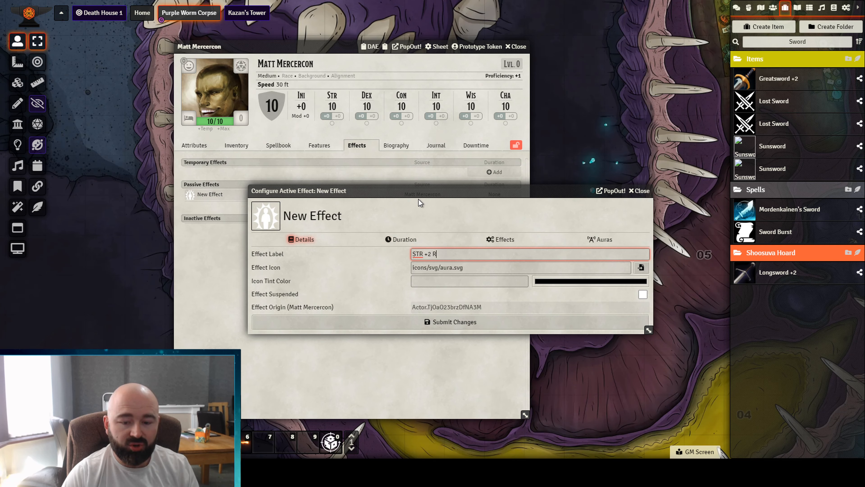
pyautogui.write('acial')
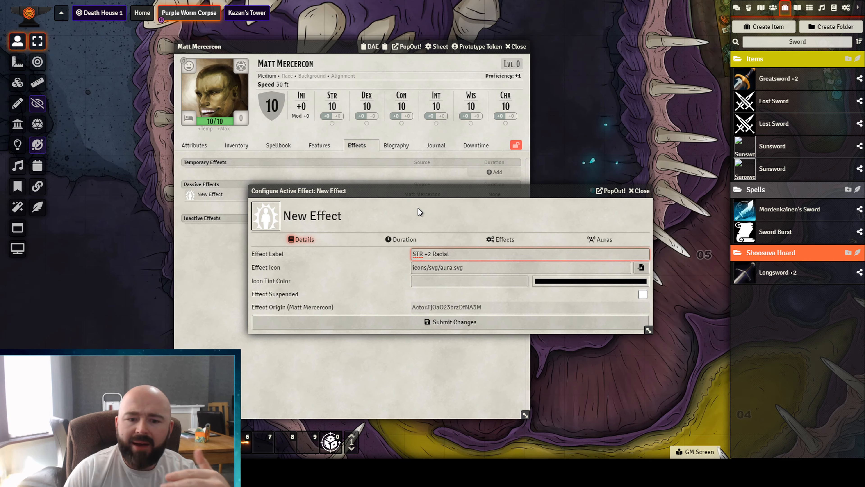
pyautogui.press('BackSpace')
pyautogui.press('BackSpace')
pyautogui.press('BackSpace')
pyautogui.press('BackSpace')
pyautogui.press('BackSpace')
pyautogui.press('BackSpace')
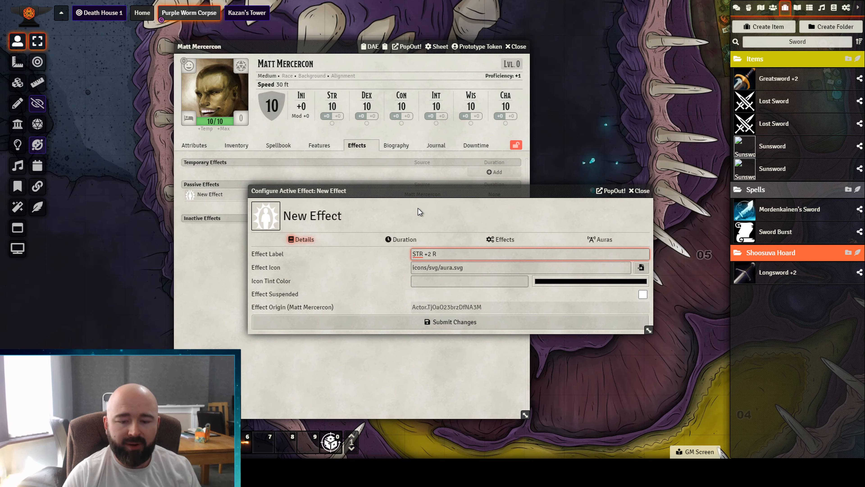
pyautogui.press('BackSpace')
pyautogui.press('BackSpace')
pyautogui.press('BackSpace')
pyautogui.press('BackSpace')
pyautogui.press('BackSpace')
pyautogui.press('BackSpace')
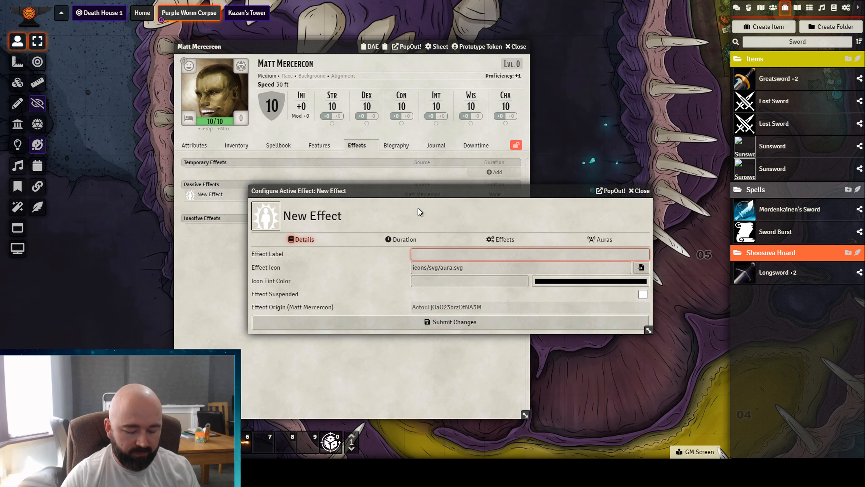
pyautogui.write('ASI')
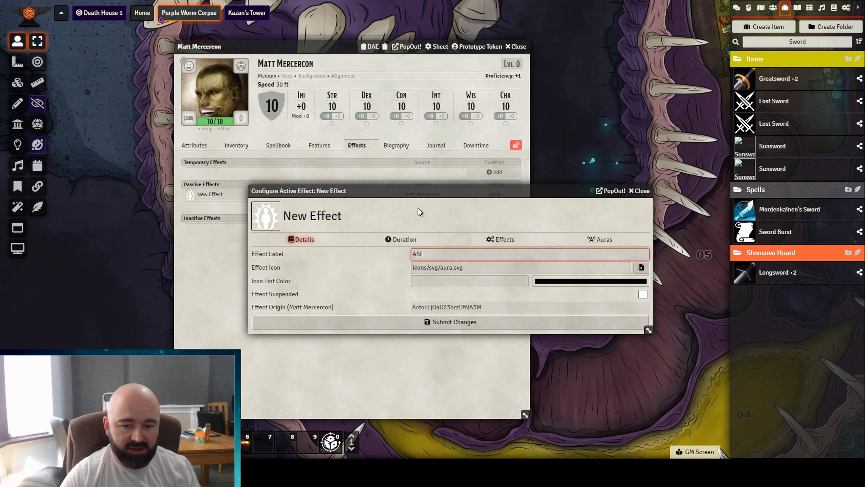
pyautogui.write(' +2 STR (L4')
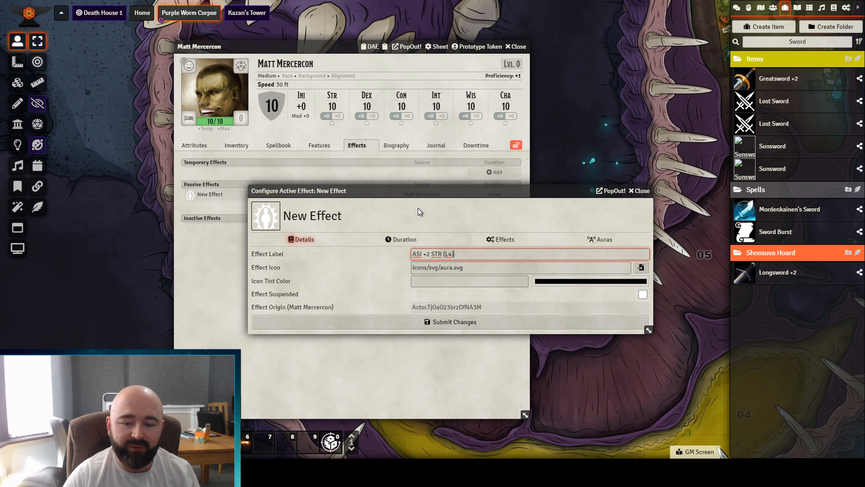
pyautogui.press('BackSpace')
pyautogui.press('BackSpace')
pyautogui.press('BackSpace')
pyautogui.press('BackSpace')
pyautogui.press('BackSpace')
pyautogui.press('BackSpace')
pyautogui.press('BackSpace')
pyautogui.press('BackSpace')
pyautogui.press('BackSpace')
pyautogui.press('BackSpace')
pyautogui.press('BackSpace')
pyautogui.press('BackSpace')
pyautogui.press('BackSpace')
pyautogui.press('BackSpace')
pyautogui.press('BackSpace')
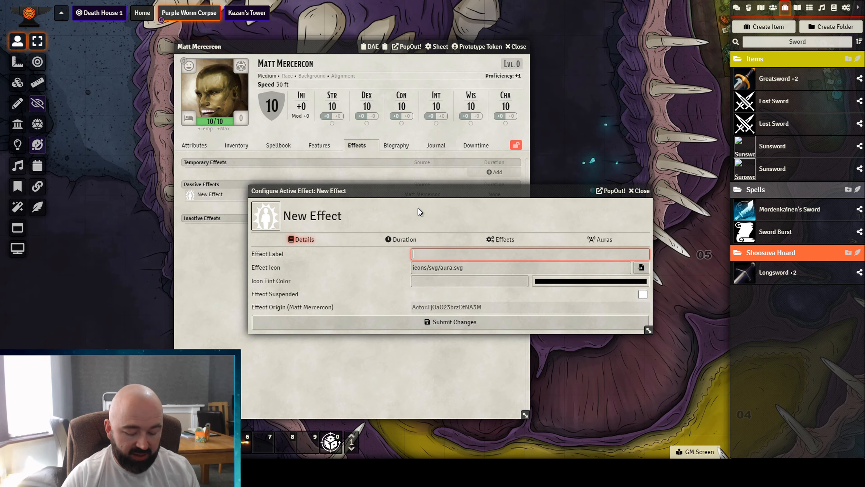
# - Label the passive effect "STR +2 (Orc)"
pyautogui.write('STR +2')
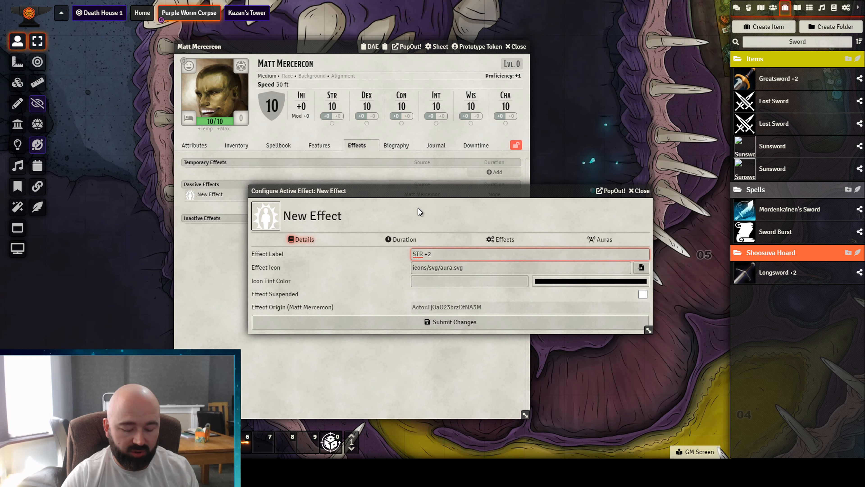
pyautogui.write(' (Orc)')
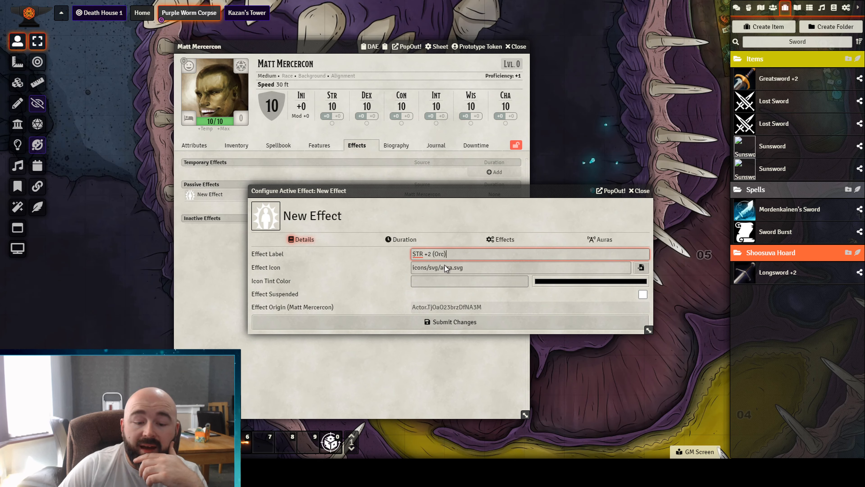
pyautogui.click(446, 283)
# - Choose the core image icons/svg/thrust.svg as the effect's icon
pyautogui.click(648, 271)
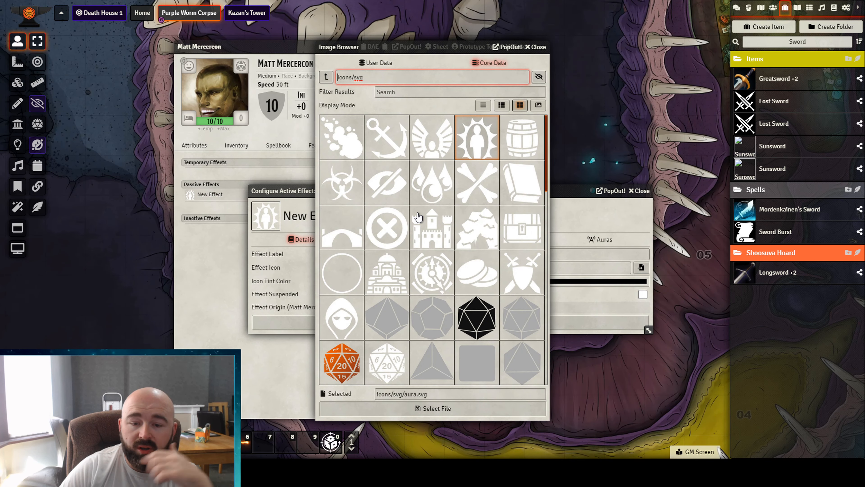
pyautogui.scroll(-4, 416, 220)
pyautogui.scroll(-6, 416, 220)
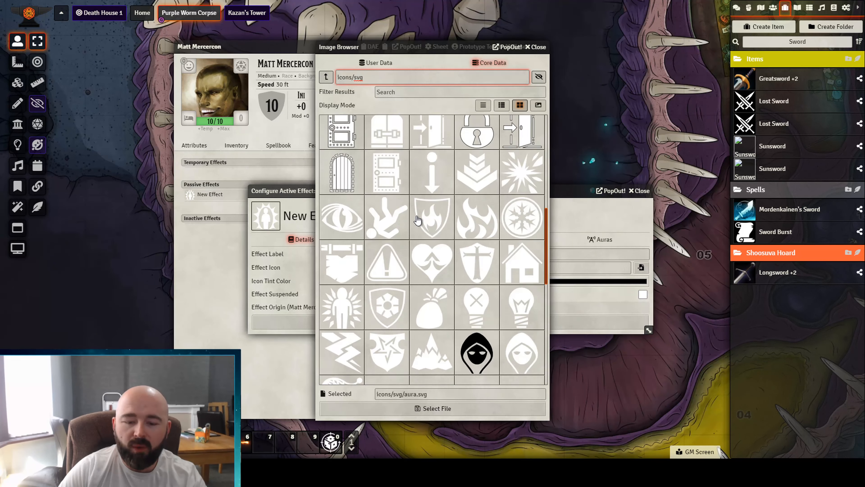
pyautogui.scroll(-5, 417, 220)
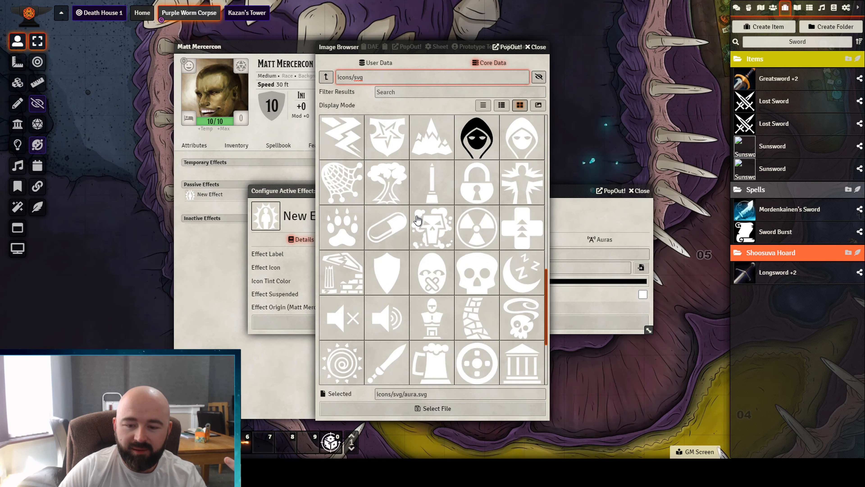
pyautogui.scroll(-3, 418, 221)
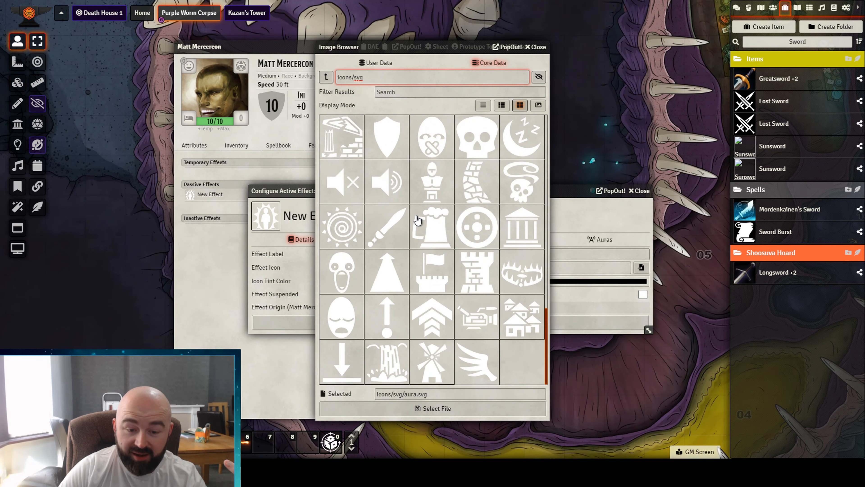
pyautogui.scroll(5, 417, 221)
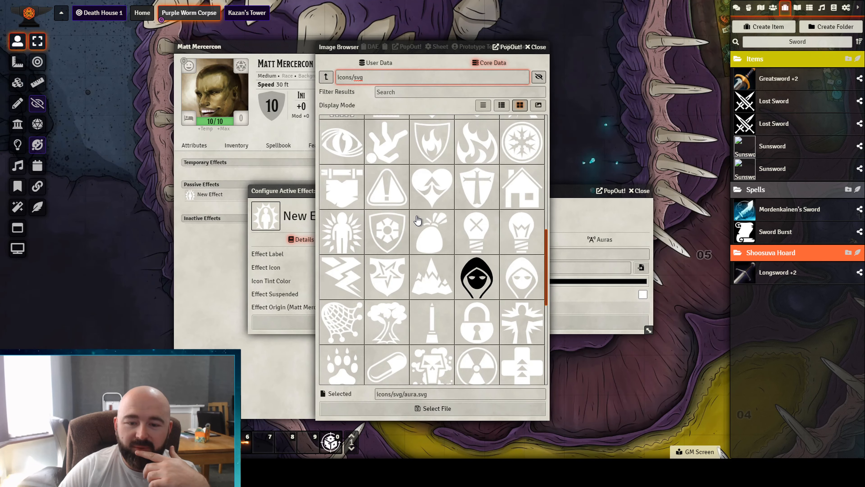
pyautogui.scroll(10, 417, 221)
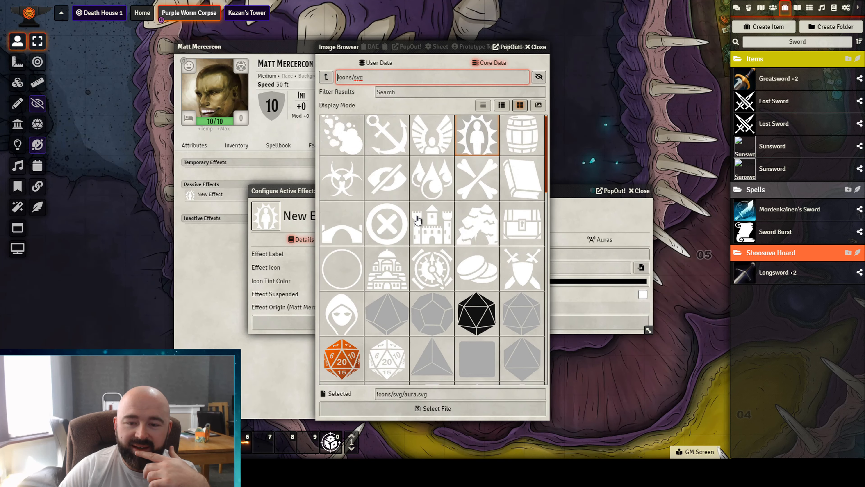
pyautogui.scroll(-10, 418, 221)
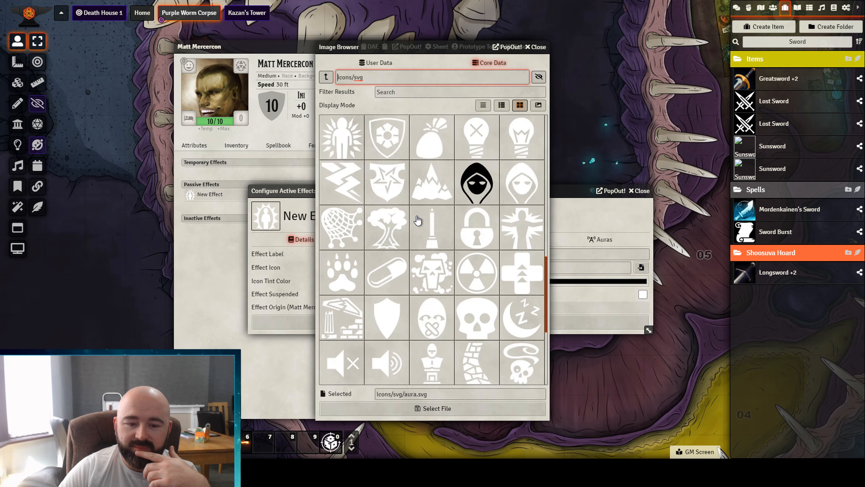
pyautogui.scroll(-4, 417, 221)
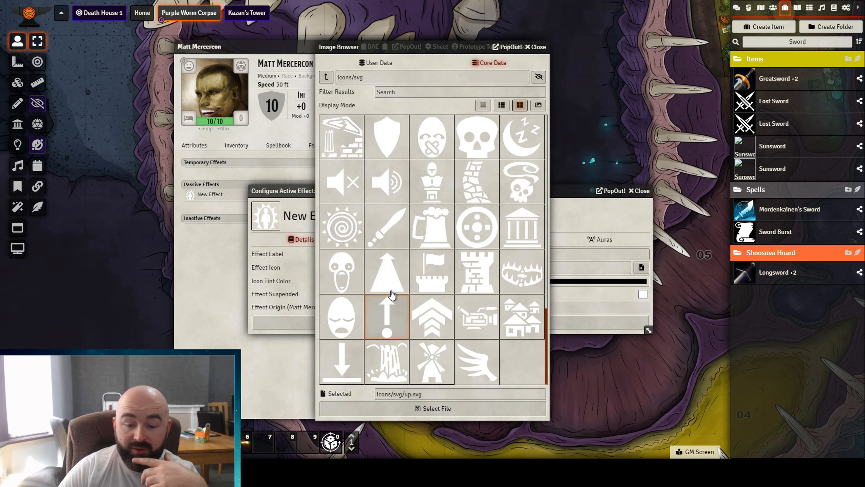
pyautogui.click(393, 278)
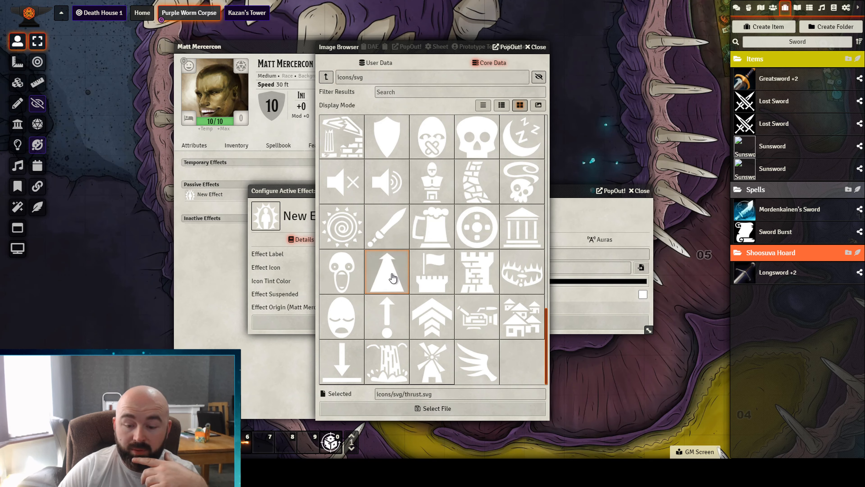
pyautogui.click(436, 408)
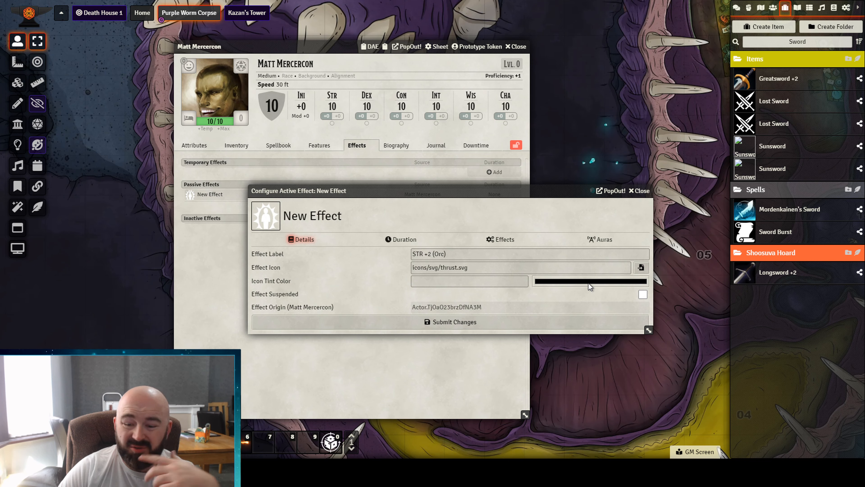
# - Set the effect's icon tint color to red #f10404 and show its duration settings
pyautogui.click(634, 291)
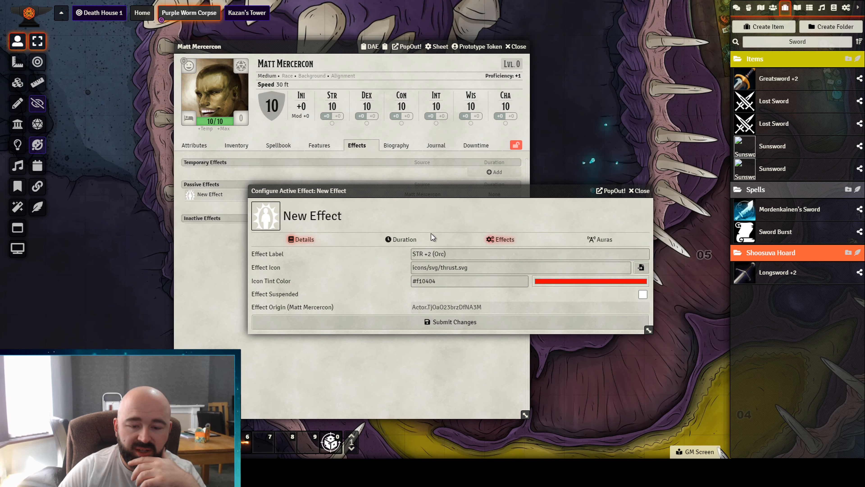
pyautogui.click(402, 238)
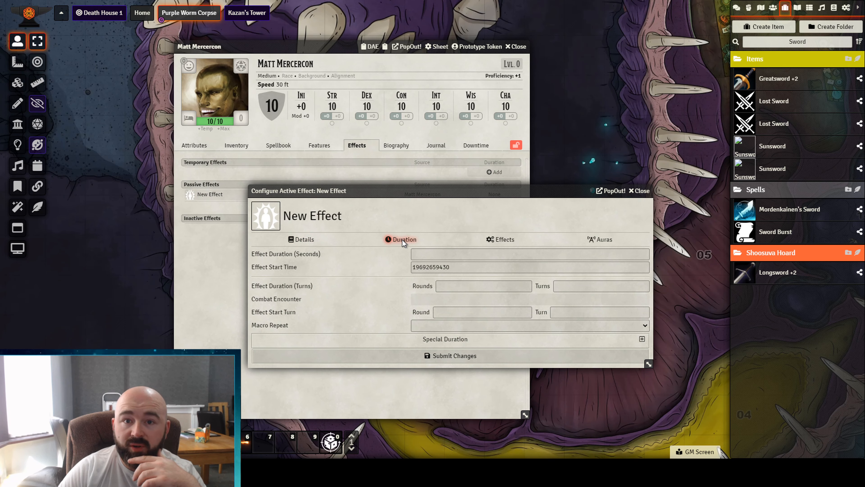
# - Add a blank attribute change to the effect's list of changes
pyautogui.click(500, 239)
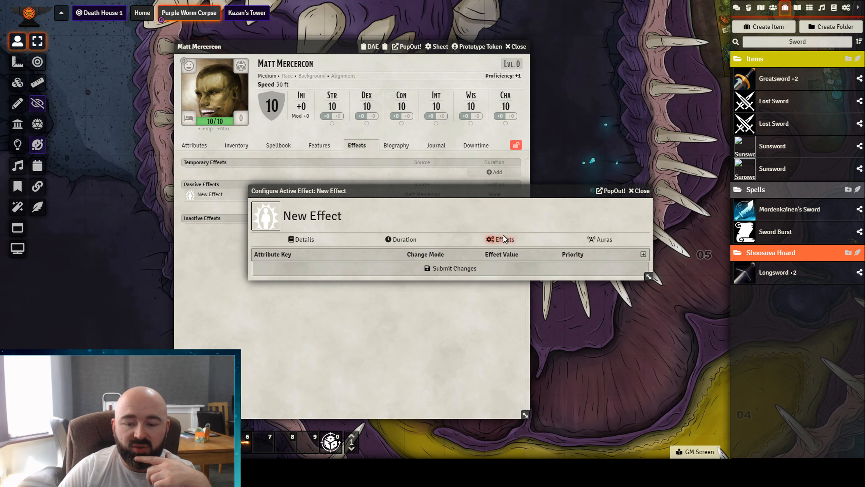
pyautogui.moveTo(462, 189); pyautogui.dragTo(426, 178)
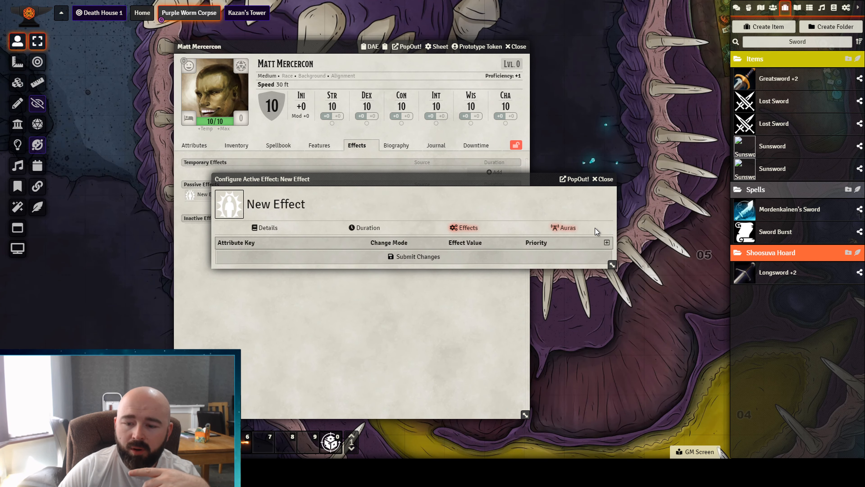
pyautogui.click(607, 242)
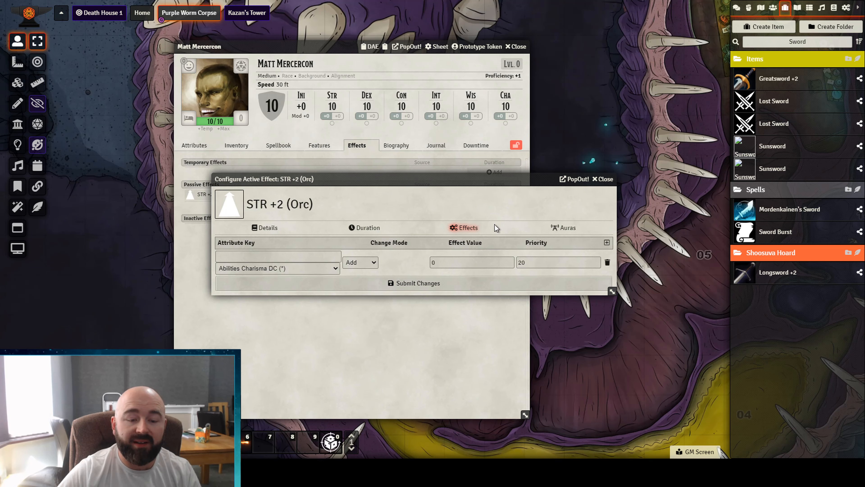
# - Search the attribute keys for "str" and try data.abilities.str.min as the key of the effect's change
pyautogui.moveTo(328, 181); pyautogui.dragTo(326, 154)
pyautogui.click(259, 229)
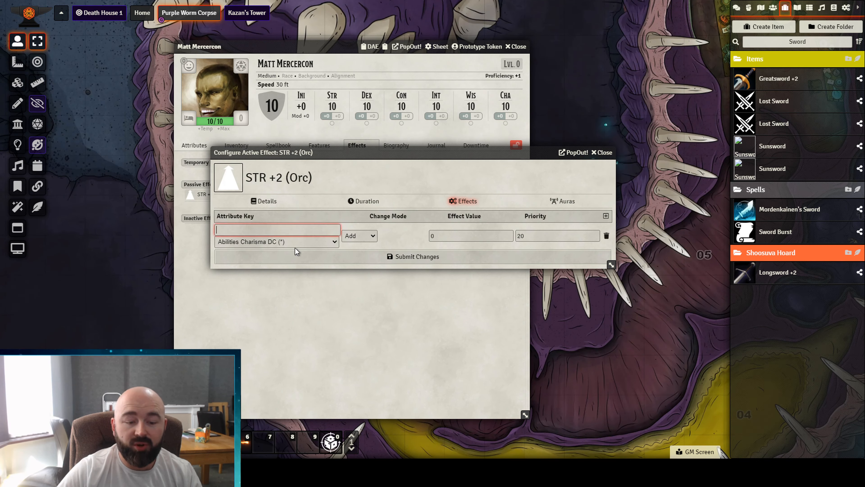
pyautogui.click(326, 241)
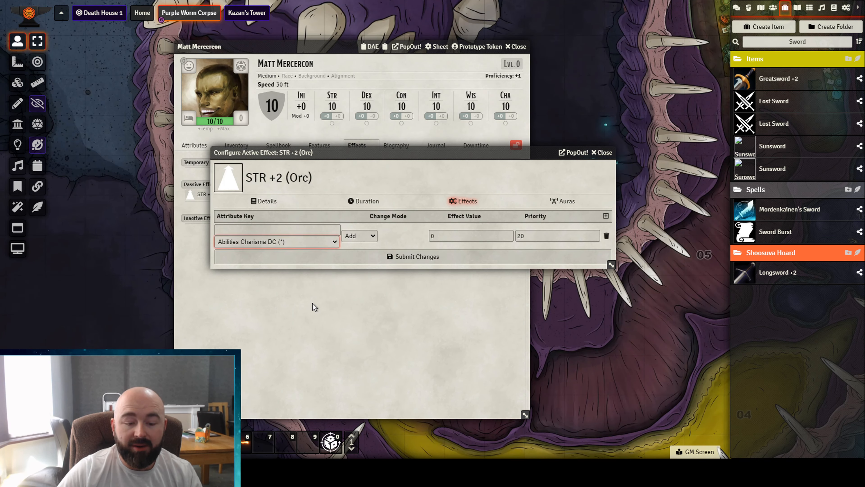
pyautogui.click(264, 231)
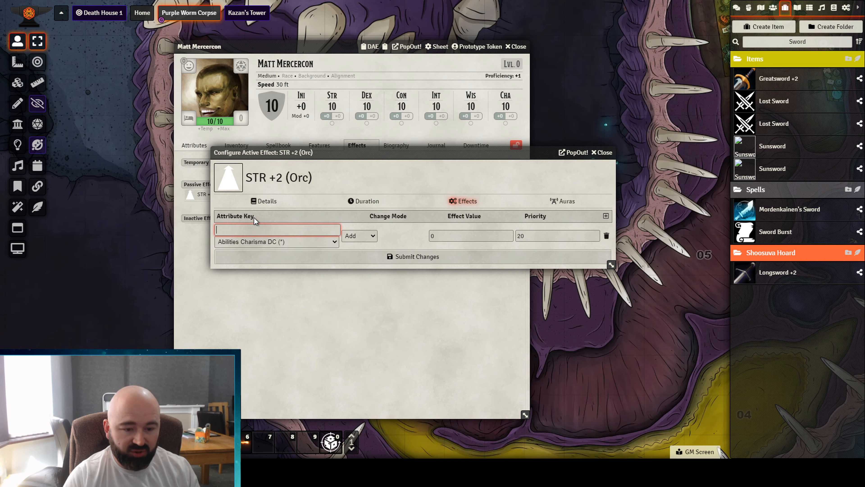
pyautogui.write('str')
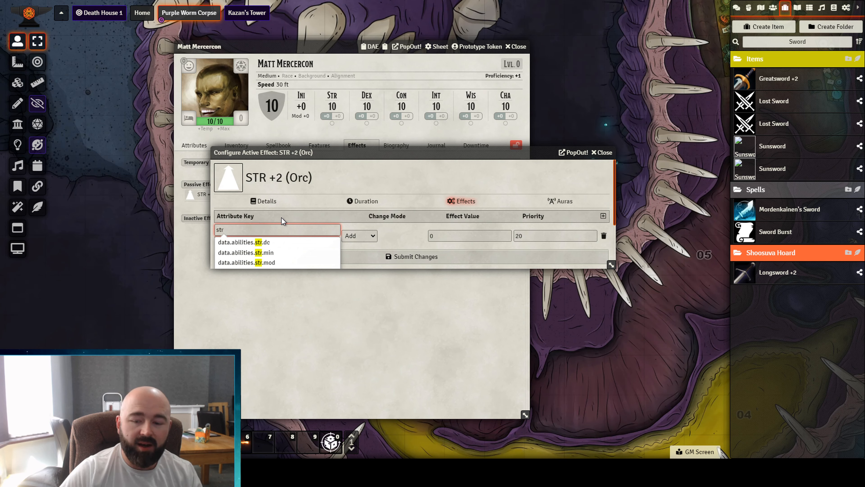
pyautogui.moveTo(612, 265); pyautogui.dragTo(609, 329)
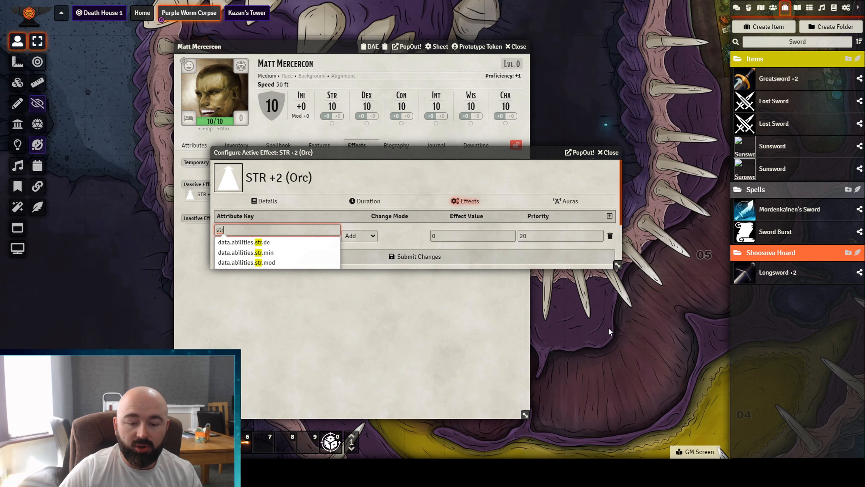
pyautogui.scroll(-2, 280, 251)
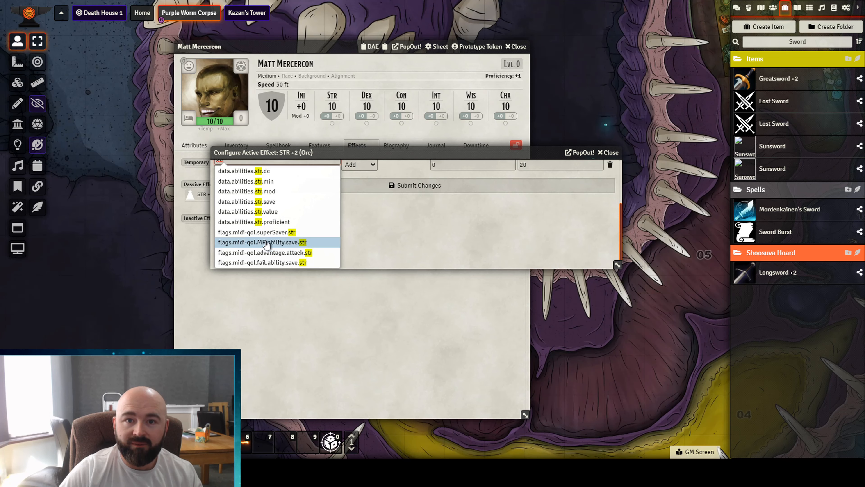
pyautogui.scroll(1, 269, 245)
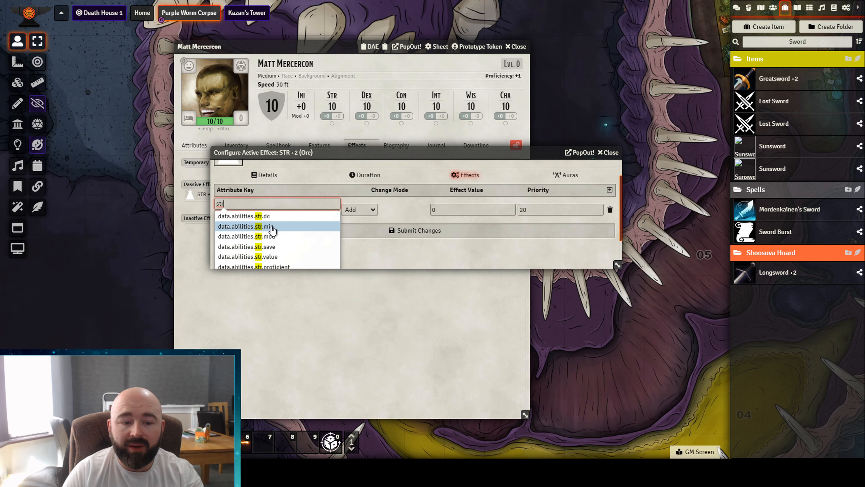
pyautogui.click(280, 227)
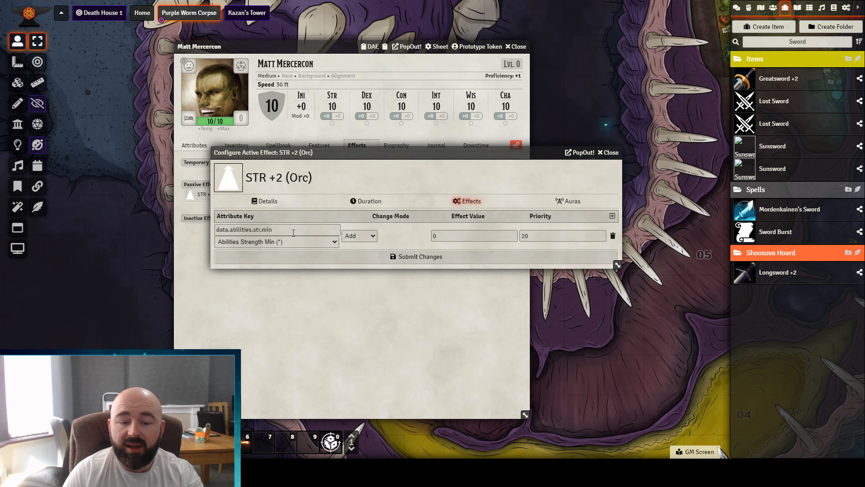
pyautogui.tripleClick(323, 231)
pyautogui.press('BackSpace')
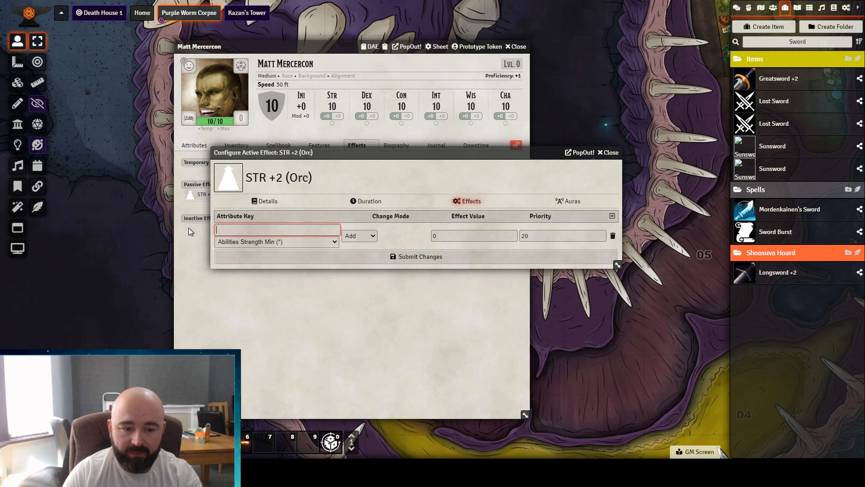
# - Set the change's attribute to Abilities Strength (data.abilities.str.value) with an effect value of +2 and submit the effect
pyautogui.click(338, 244)
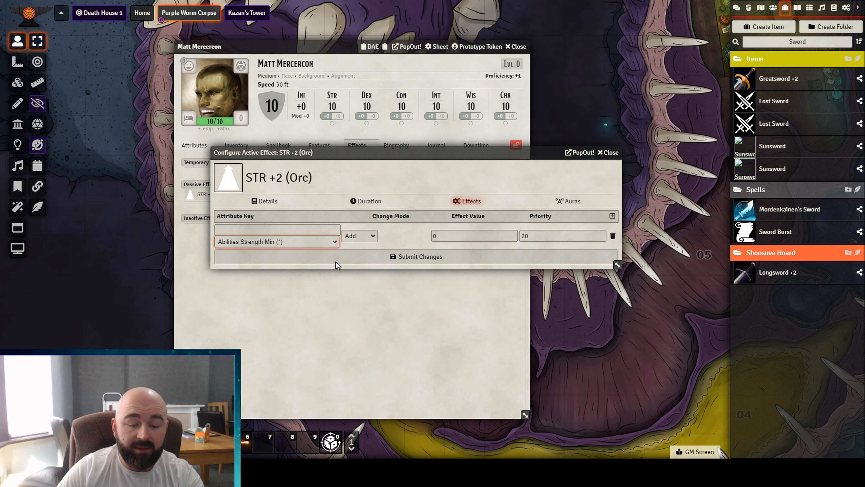
pyautogui.press('Up')
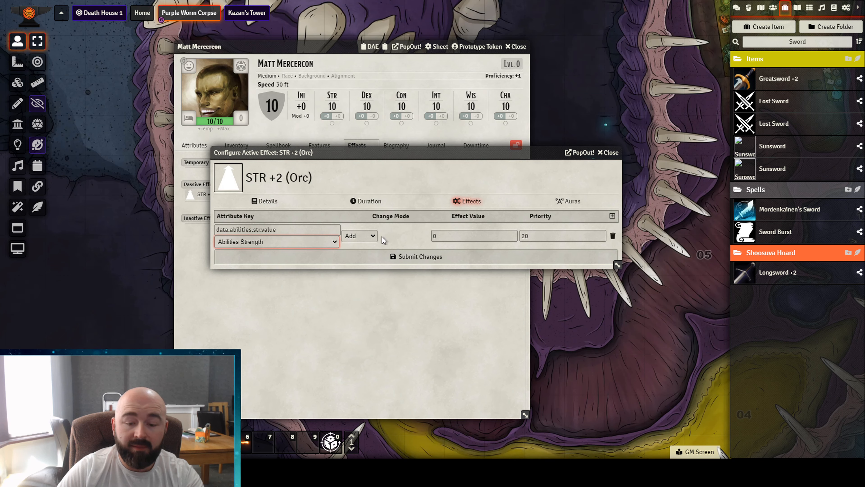
pyautogui.press('Tab')
pyautogui.press('Tab')
pyautogui.write('+2')
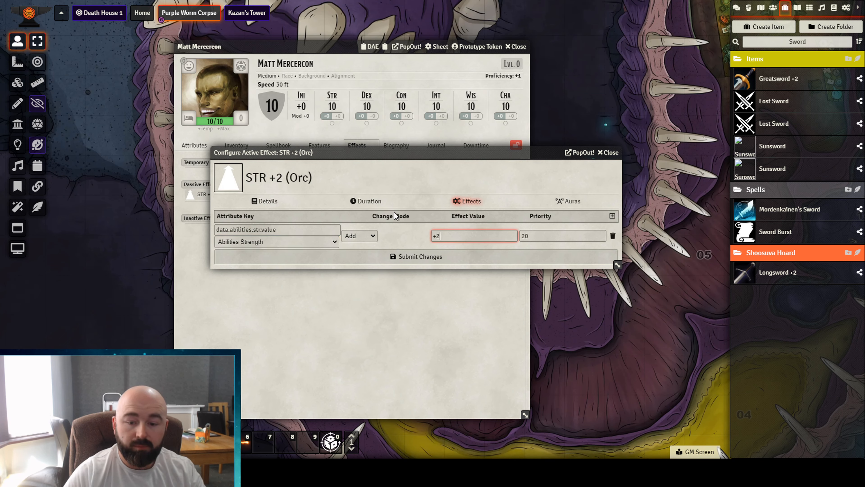
pyautogui.click(432, 258)
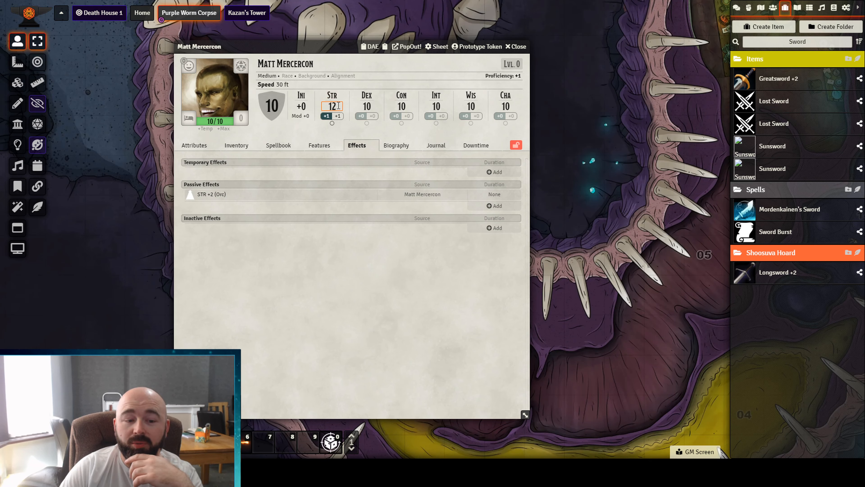
# - Toggle the STR +2 (Orc) effect off and back on
pyautogui.rightClick(199, 197)
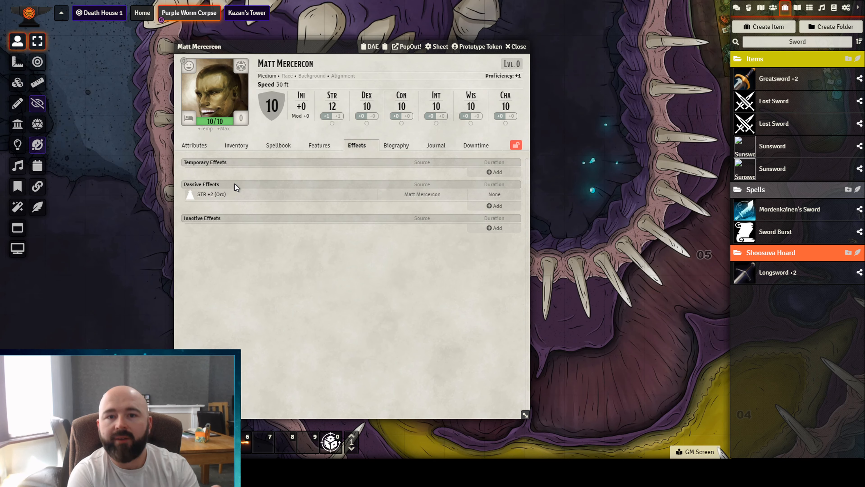
pyautogui.rightClick(209, 197)
pyautogui.click(229, 202)
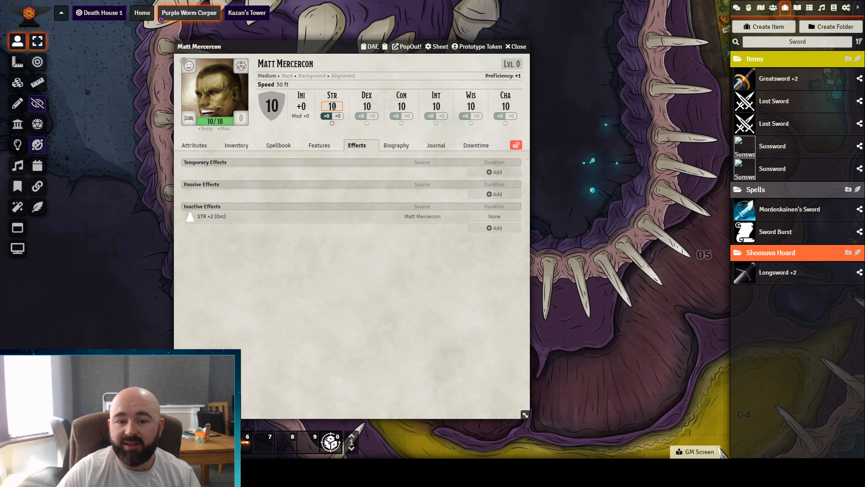
pyautogui.rightClick(215, 217)
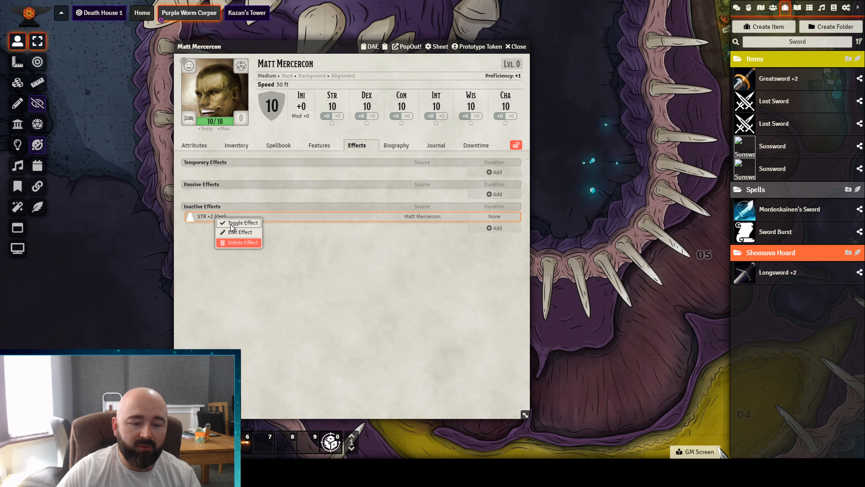
pyautogui.click(238, 223)
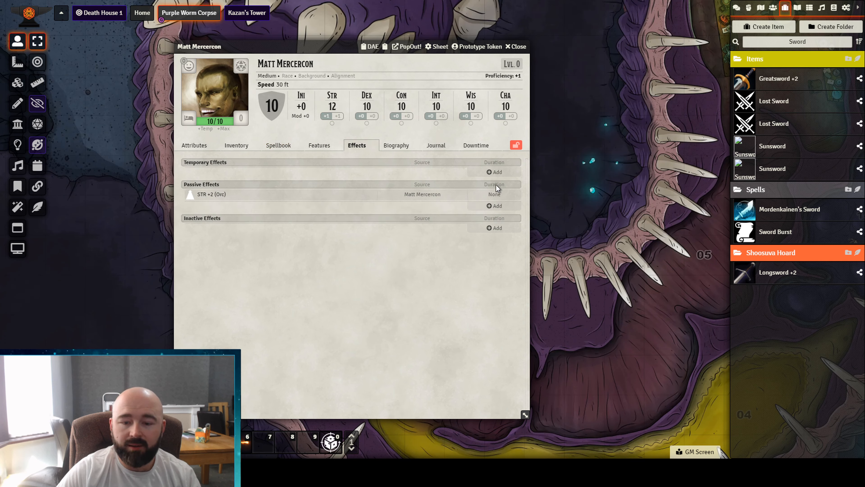
# - Add another passive effect to the character and label it "Darkvision (Orc) [Maybe]"
pyautogui.click(489, 207)
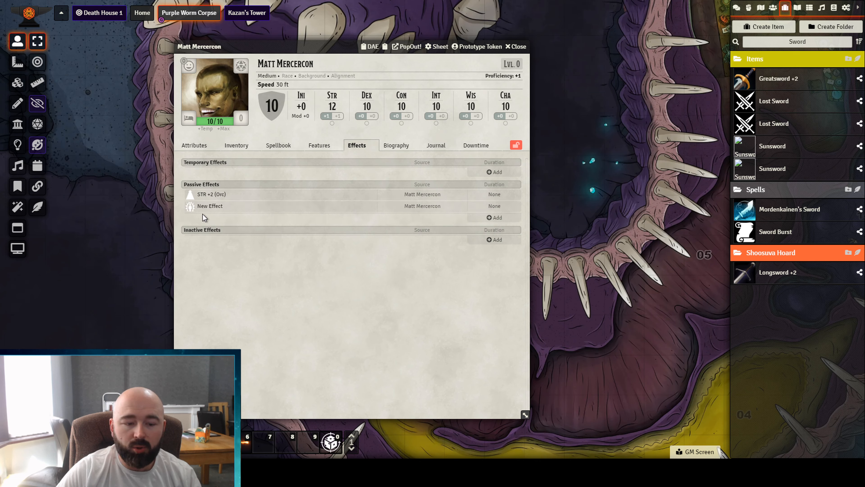
pyautogui.rightClick(210, 204)
pyautogui.click(225, 221)
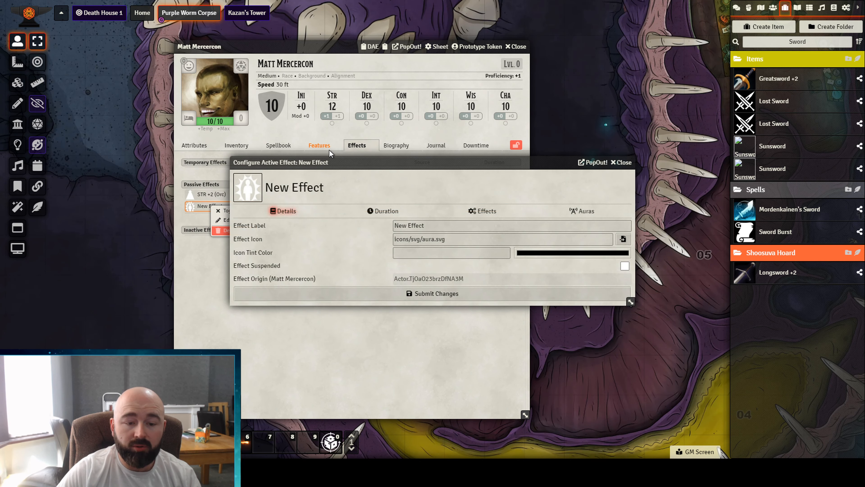
pyautogui.moveTo(322, 160); pyautogui.dragTo(324, 126)
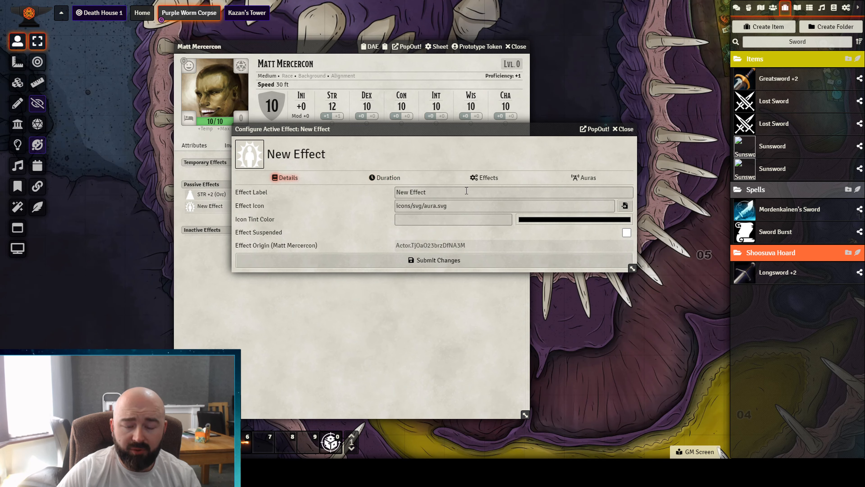
pyautogui.moveTo(466, 191); pyautogui.dragTo(315, 180)
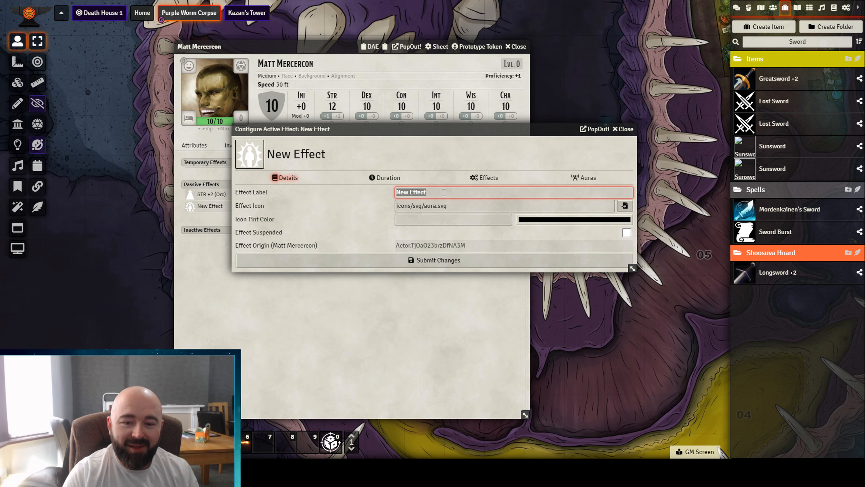
pyautogui.write('D')
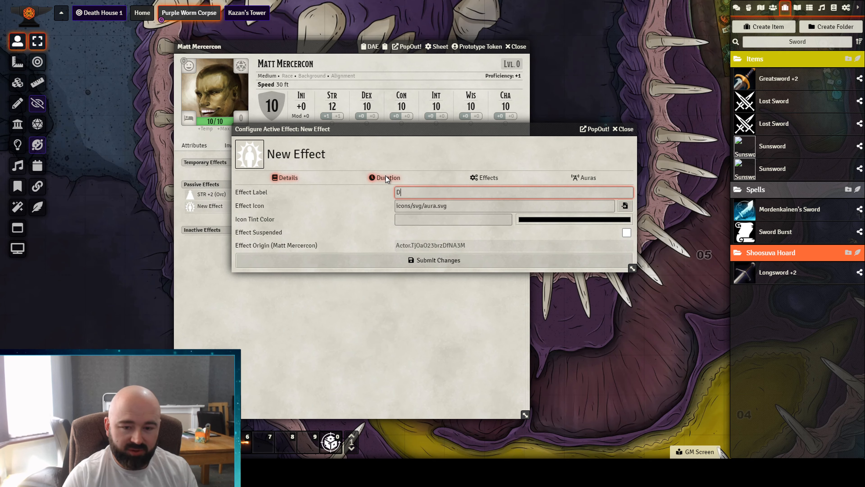
pyautogui.write('arkvision (O')
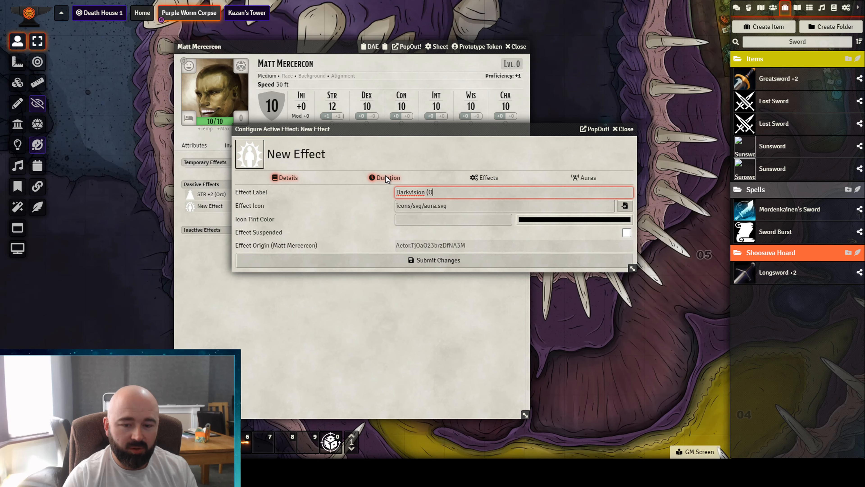
pyautogui.write('rc) [Maybe]')
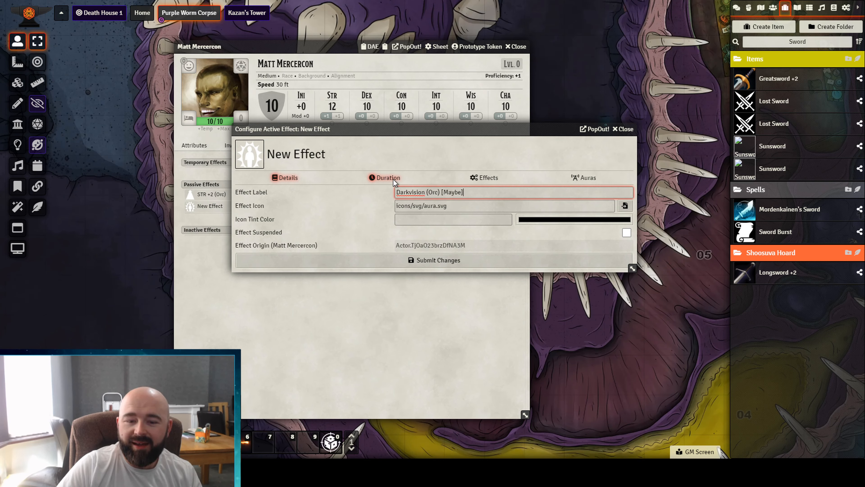
pyautogui.click(487, 177)
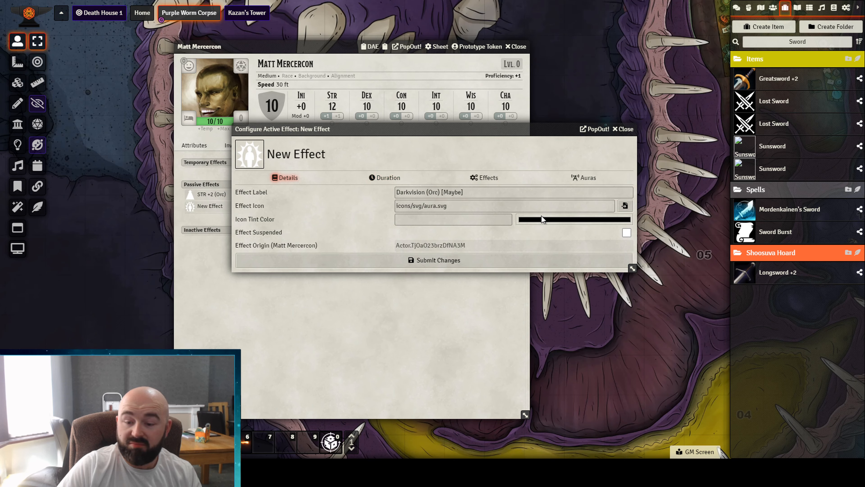
# - Choose the core image icons/svg/blind.svg as the darkvision effect's icon
pyautogui.click(625, 205)
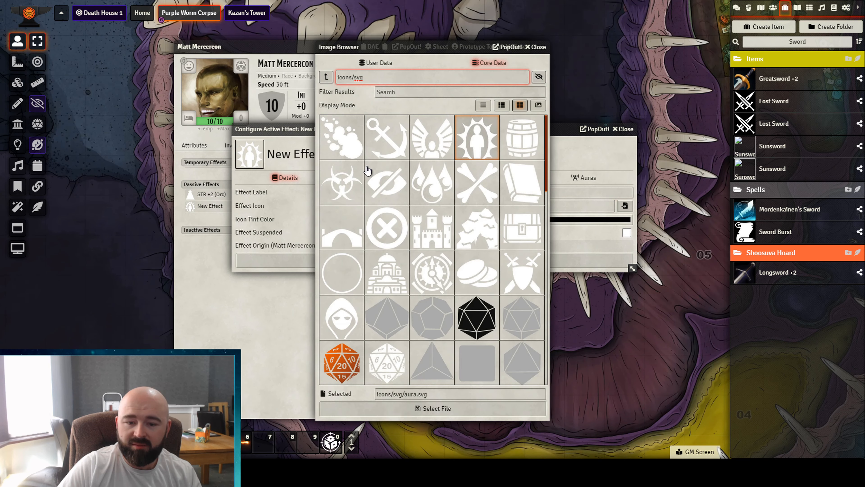
pyautogui.scroll(-15, 387, 188)
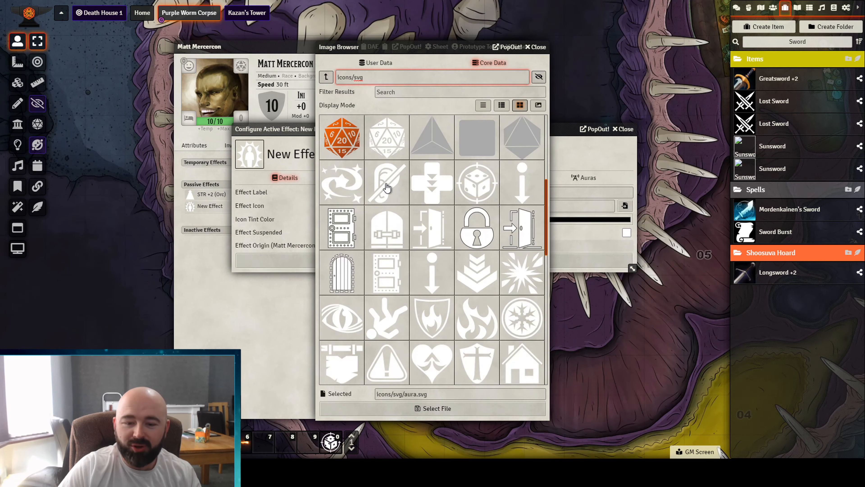
pyautogui.scroll(-2, 387, 188)
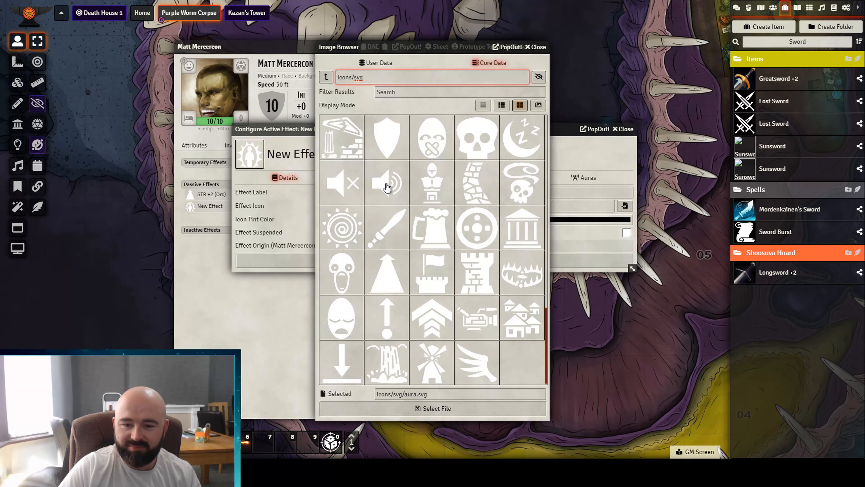
pyautogui.scroll(10, 385, 192)
pyautogui.scroll(5, 385, 194)
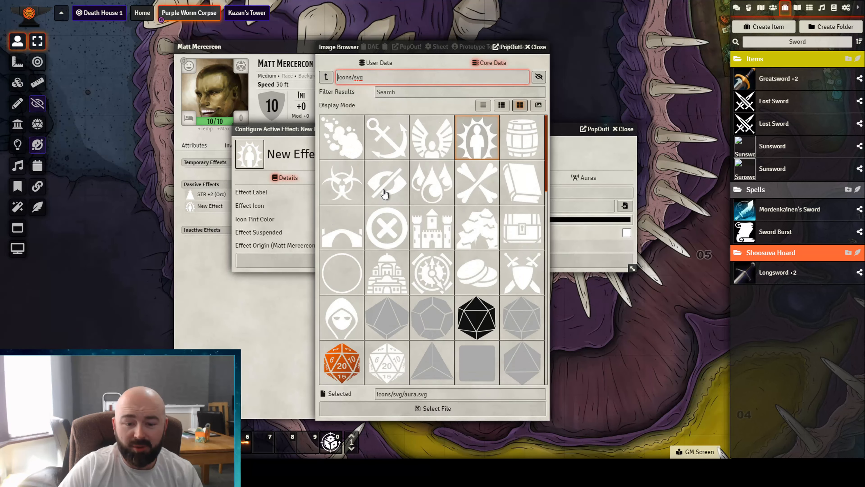
pyautogui.click(386, 184)
pyautogui.click(496, 397)
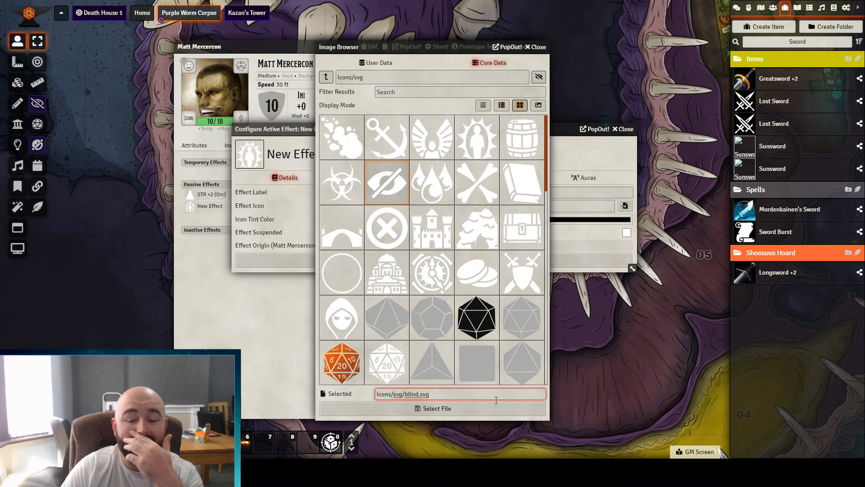
pyautogui.click(498, 405)
# - Add an attribute change to the darkvision effect with the key data.attributes.senses.darkvision
pyautogui.click(482, 177)
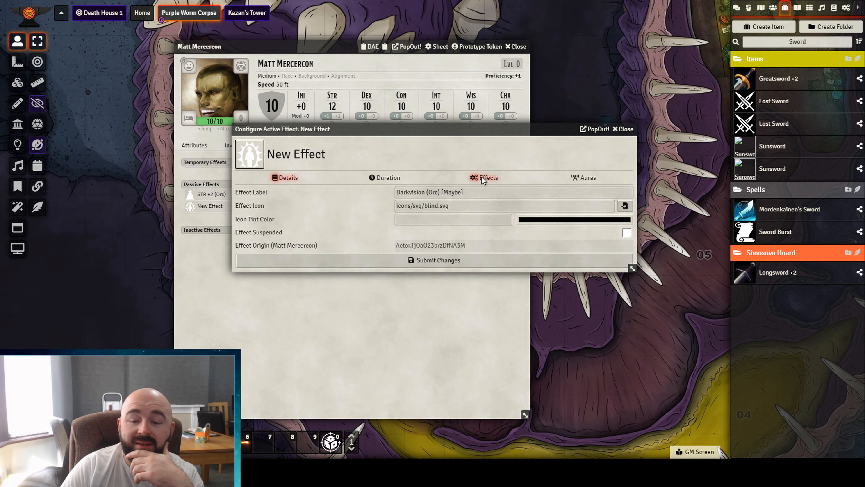
pyautogui.click(627, 193)
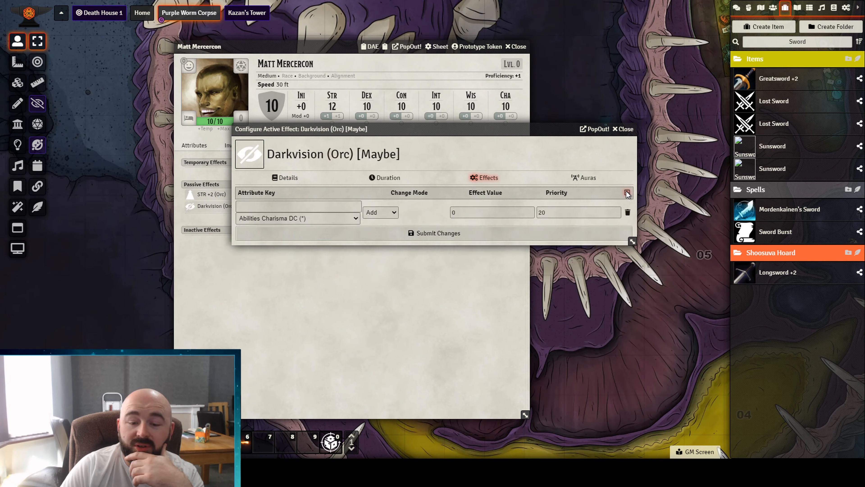
pyautogui.click(288, 207)
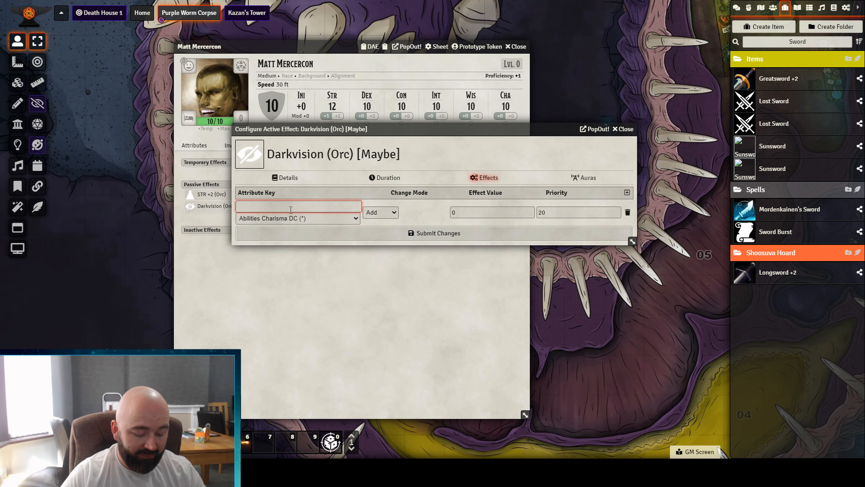
pyautogui.write('dark')
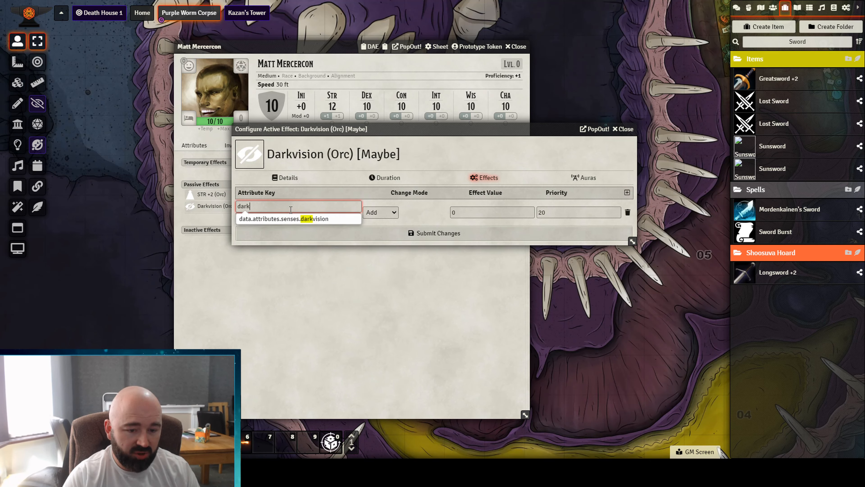
pyautogui.click(276, 219)
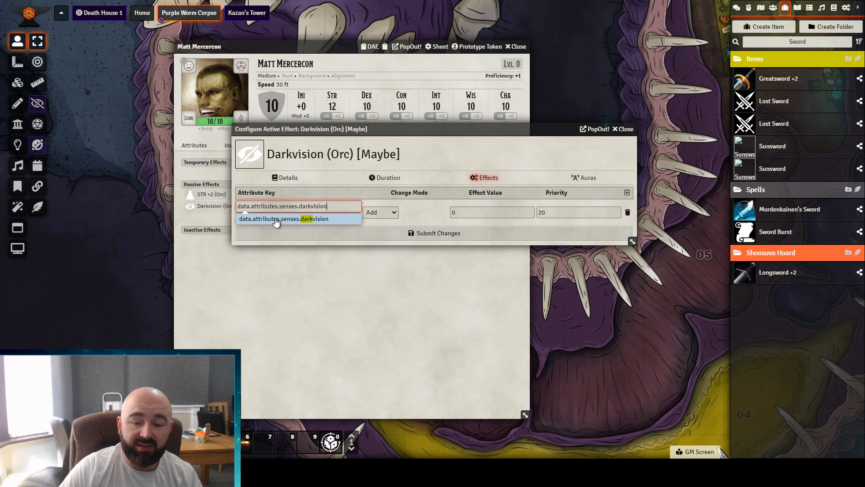
# - Set the darkvision change's effect value to 60, submit the effect, and check the senses among the character's attributes
pyautogui.click(493, 214)
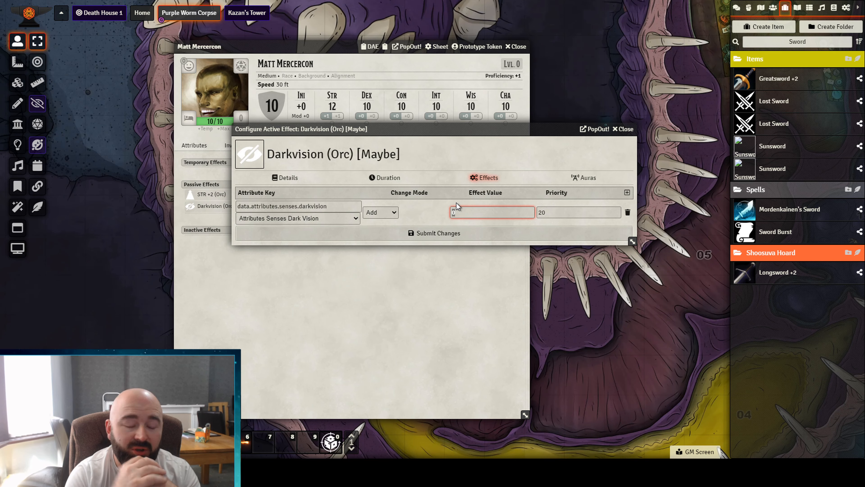
pyautogui.write('60')
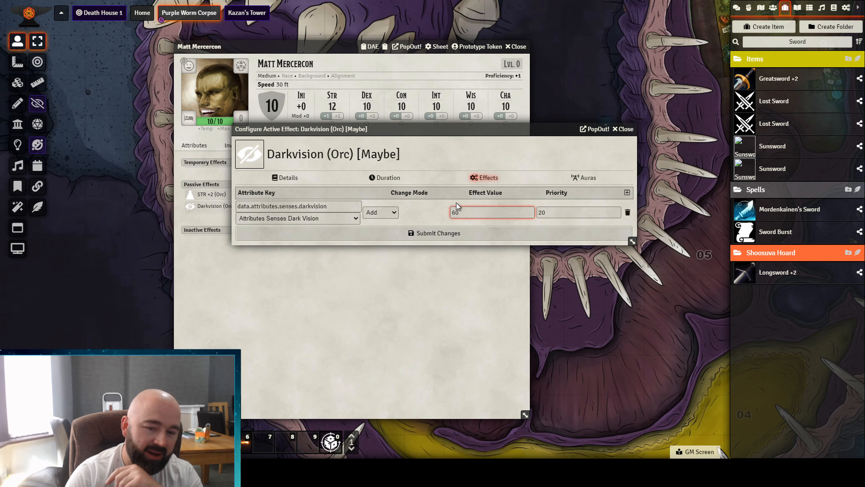
pyautogui.click(425, 238)
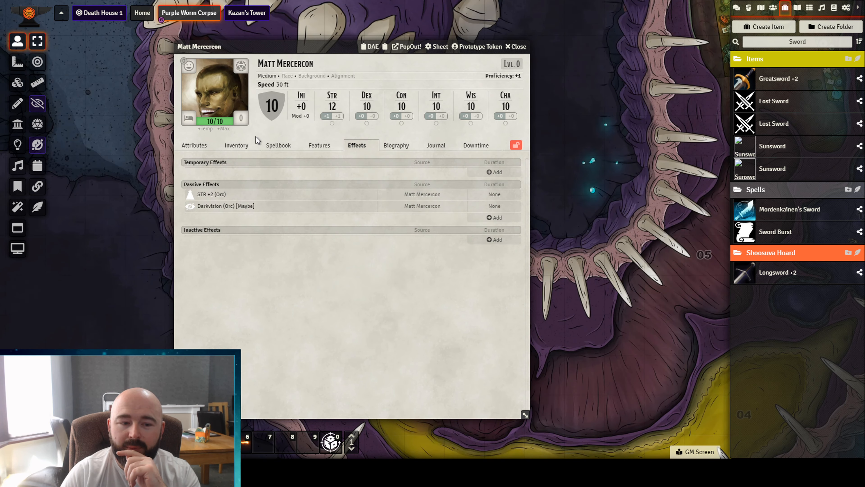
pyautogui.click(197, 147)
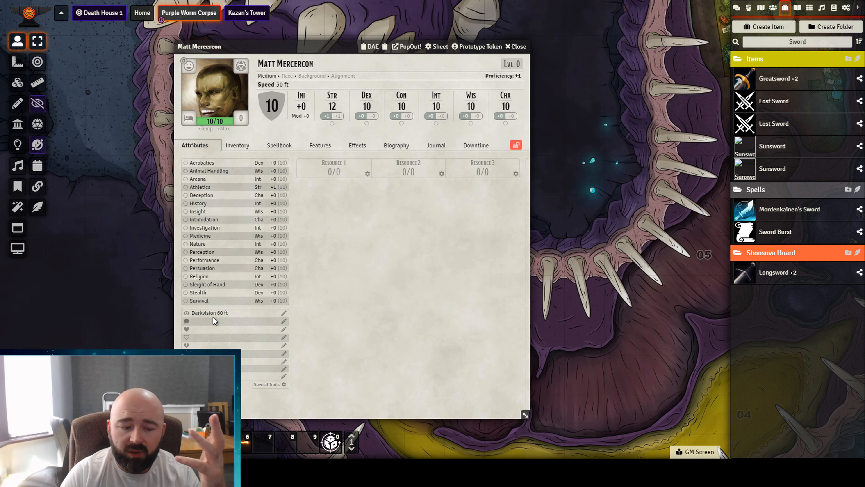
pyautogui.click(358, 146)
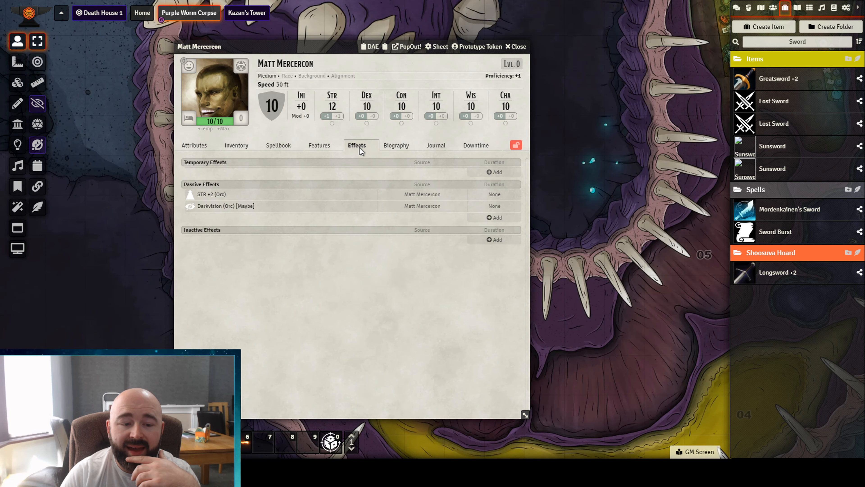